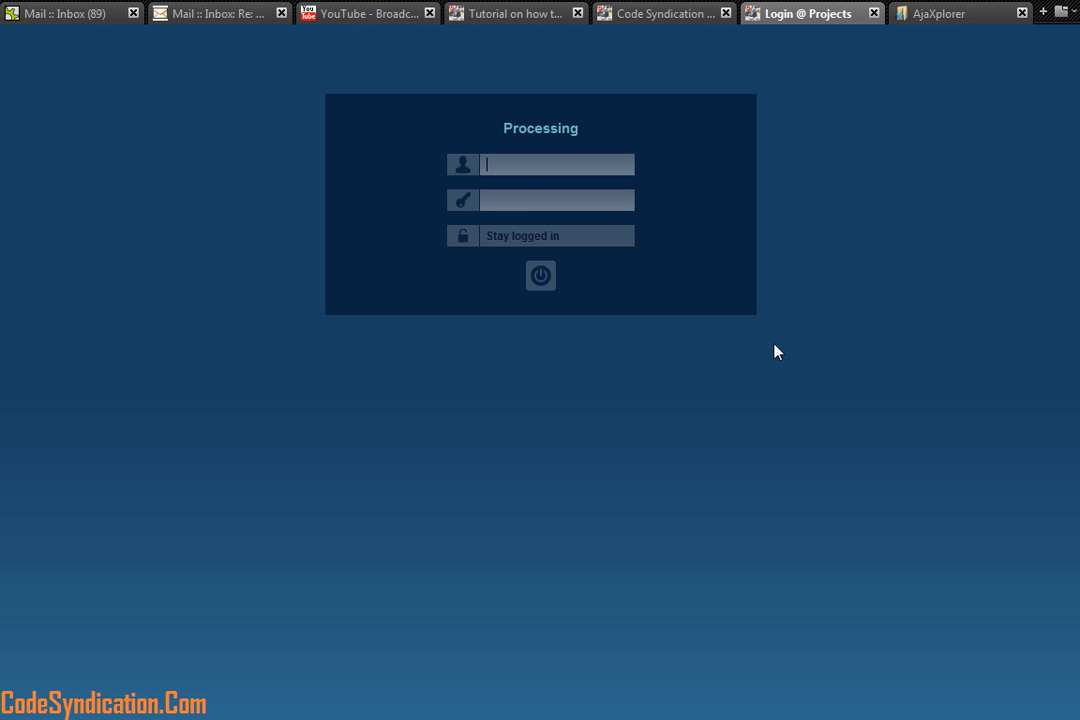
Step: Log in to Collabtive as admin with the account password
{"action": "type", "text": "admin"}
{"action": "key", "text": "Tab"}
{"action": "key", "text": "ctrl+v"}
{"action": "key", "text": "Return"}
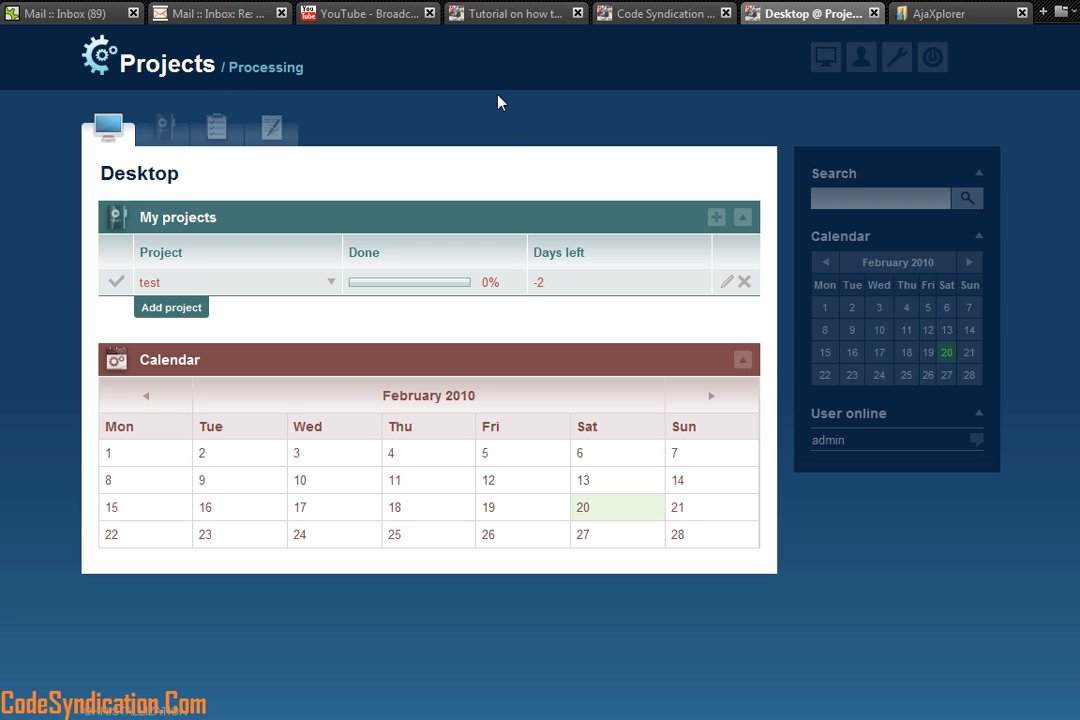
Step: Open the admin's User profile page from the Desktop and look over its project and time report
{"action": "left_click", "coordinate": [824, 60]}
{"action": "left_click", "coordinate": [860, 60]}
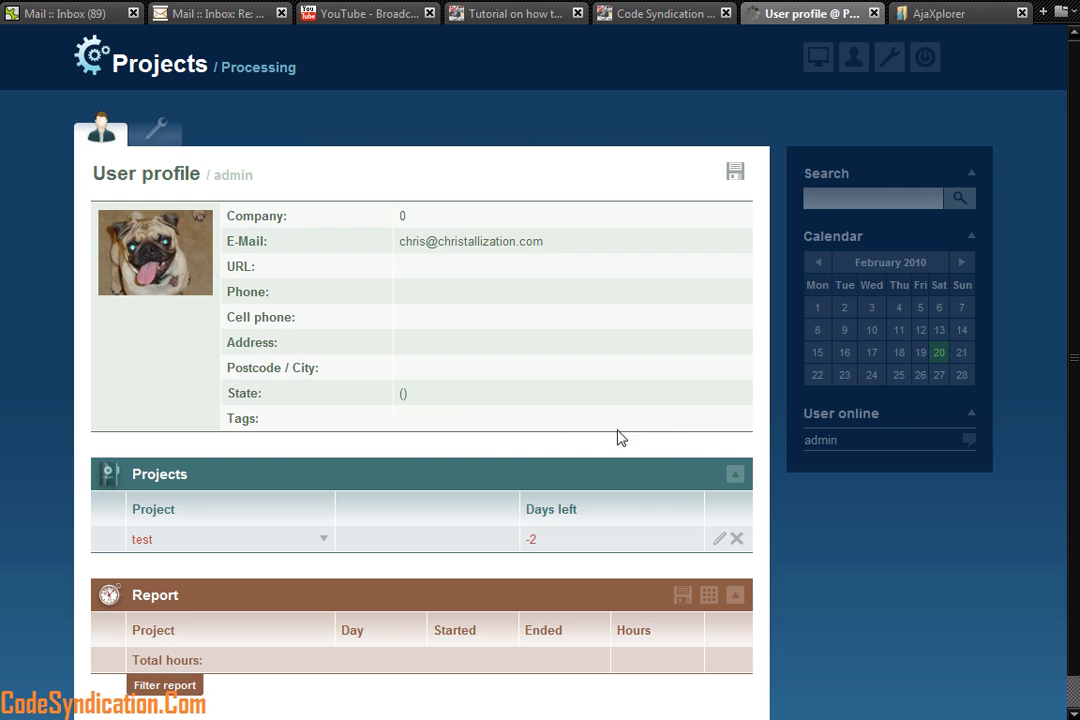
{"action": "scroll", "coordinate": [511, 376], "scroll_direction": "down", "scroll_amount": 1}
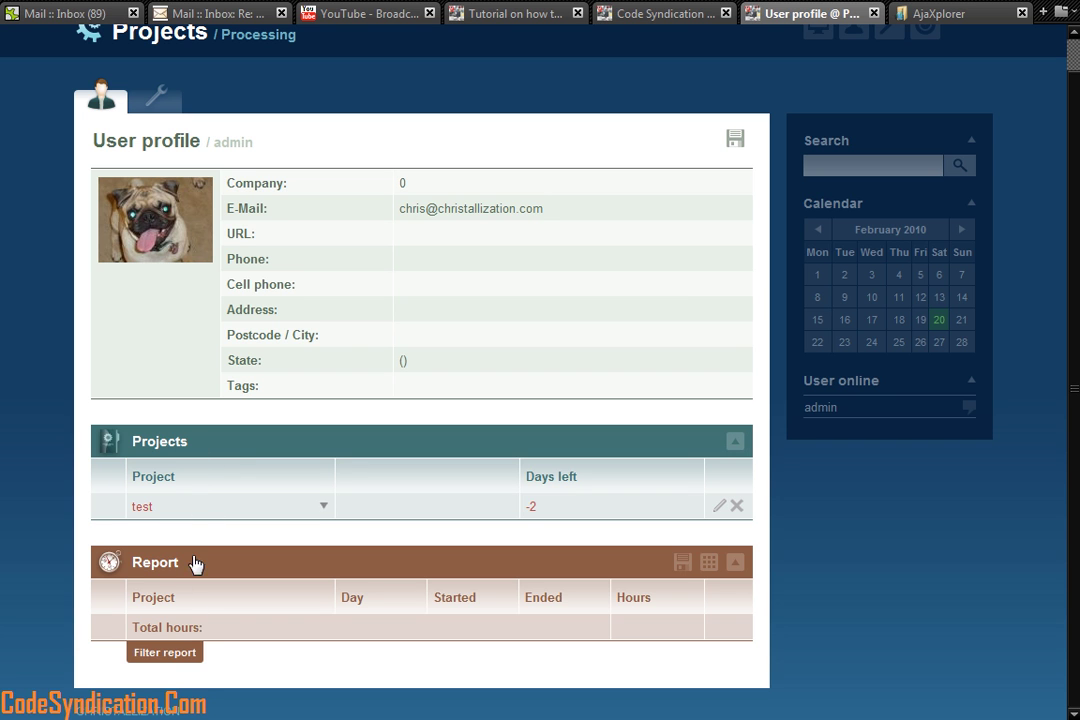
{"action": "scroll", "coordinate": [823, 193], "scroll_direction": "up", "scroll_amount": 1}
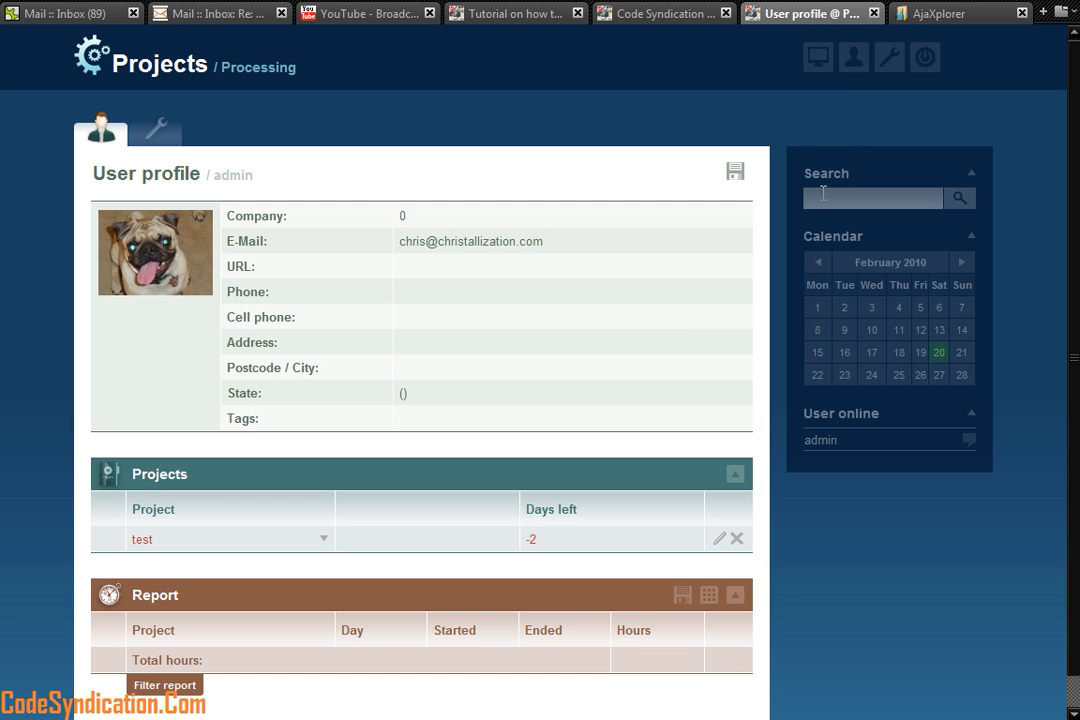
{"action": "mouse_move", "coordinate": [889, 62]}
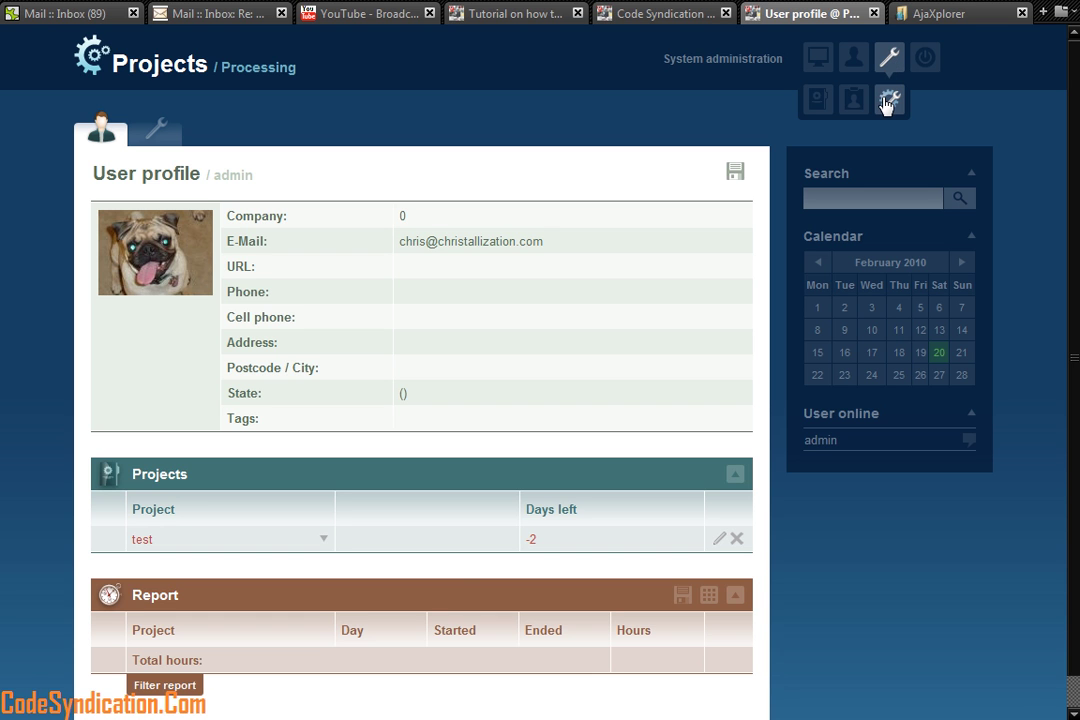
Step: Open System administration and review the site name Projects and subtitle Processing
{"action": "left_click", "coordinate": [886, 103]}
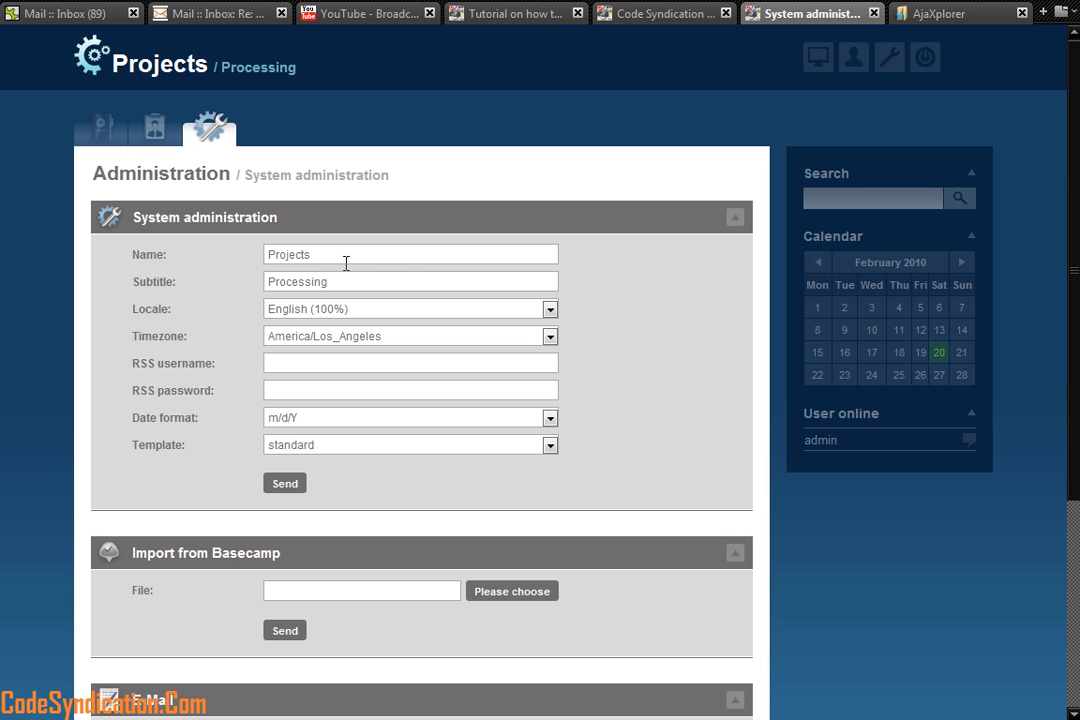
{"action": "left_click_drag", "start_coordinate": [332, 255], "coordinate": [265, 253]}
{"action": "left_click_drag", "start_coordinate": [342, 283], "coordinate": [259, 285]}
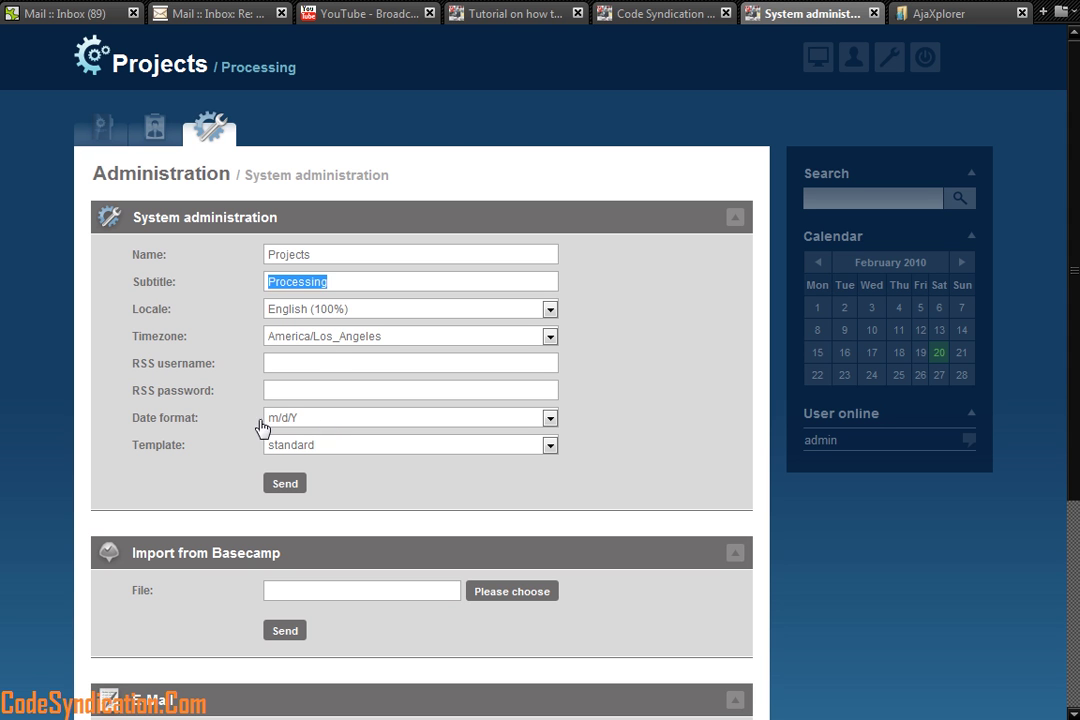
{"action": "left_click", "coordinate": [587, 432]}
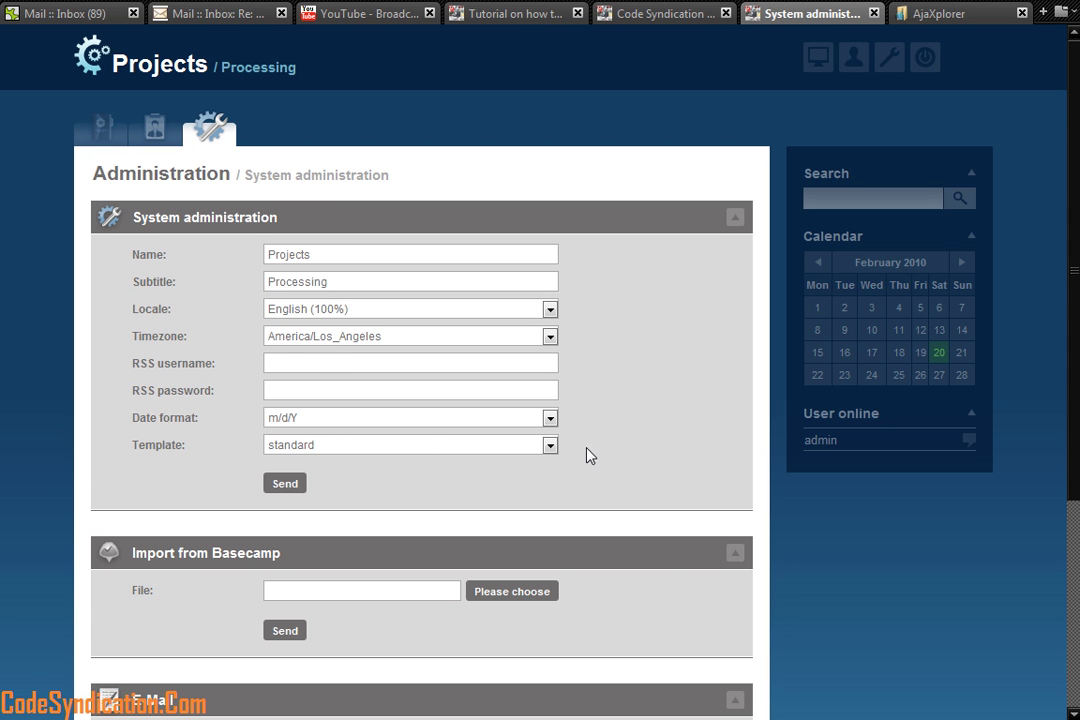
{"action": "scroll", "coordinate": [588, 450], "scroll_direction": "down", "scroll_amount": 3}
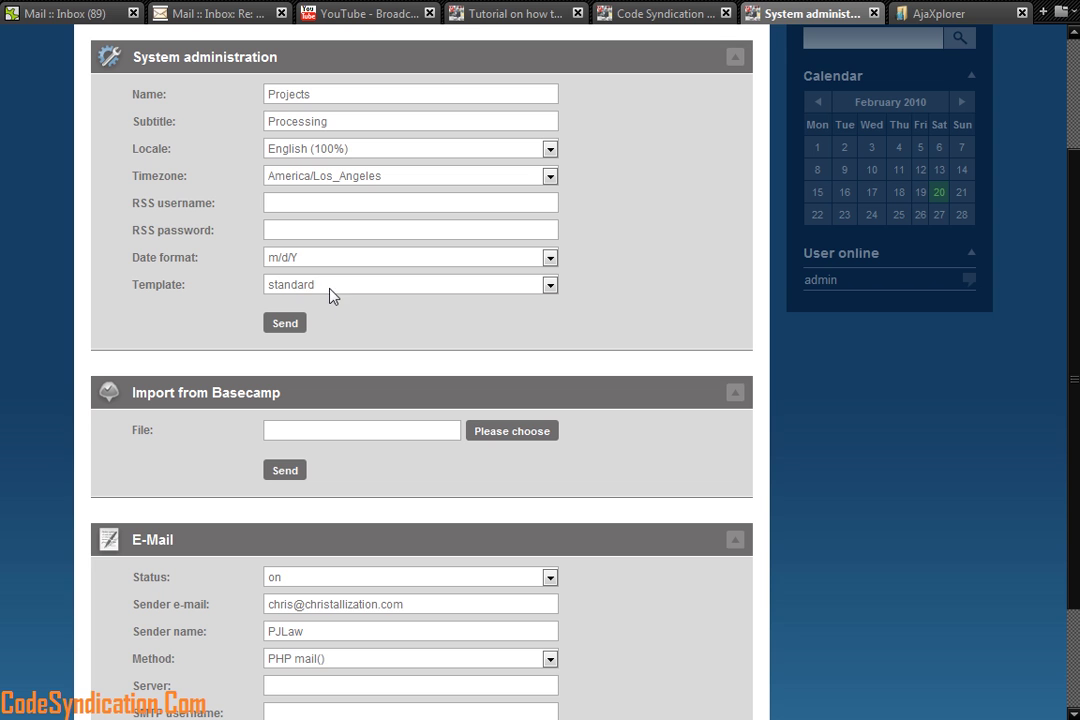
{"action": "scroll", "coordinate": [550, 415], "scroll_direction": "down", "scroll_amount": 3}
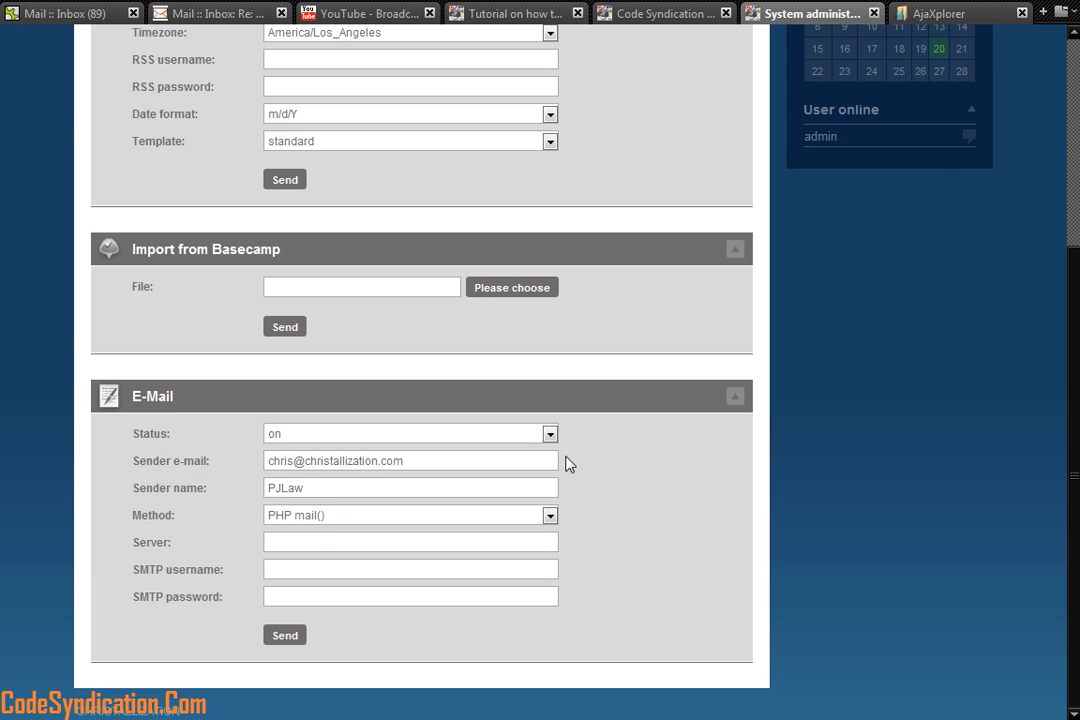
{"action": "scroll", "coordinate": [574, 455], "scroll_direction": "up", "scroll_amount": 6}
Step: Open User administration and view the Admin role's permissions
{"action": "mouse_move", "coordinate": [890, 56]}
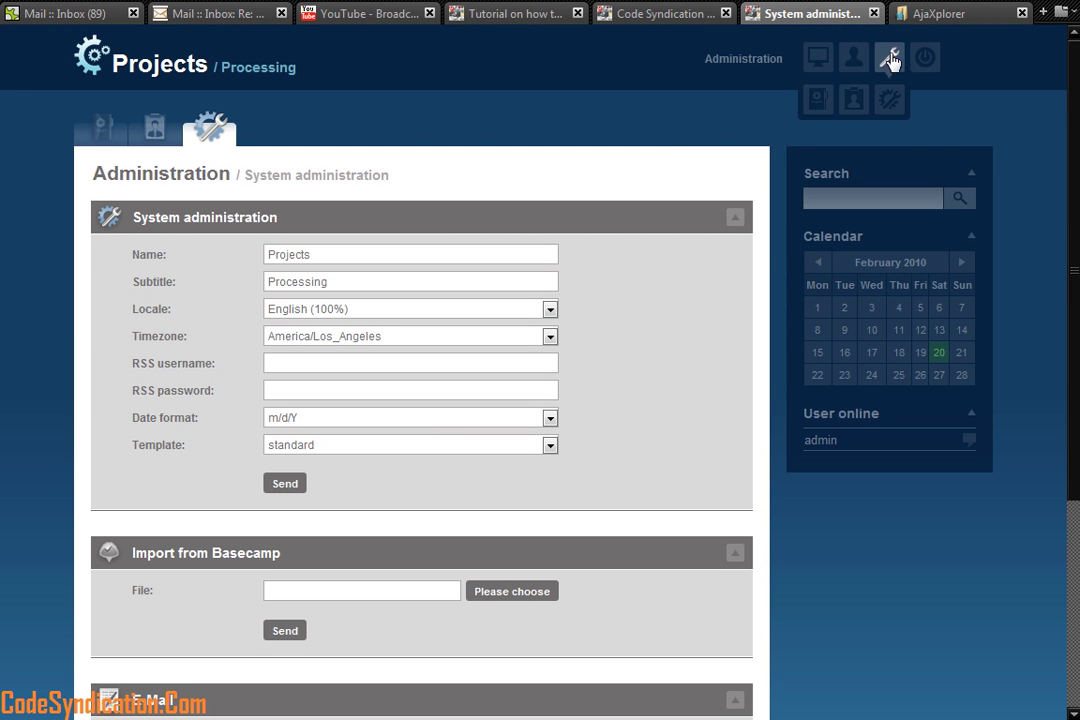
{"action": "left_click", "coordinate": [853, 103]}
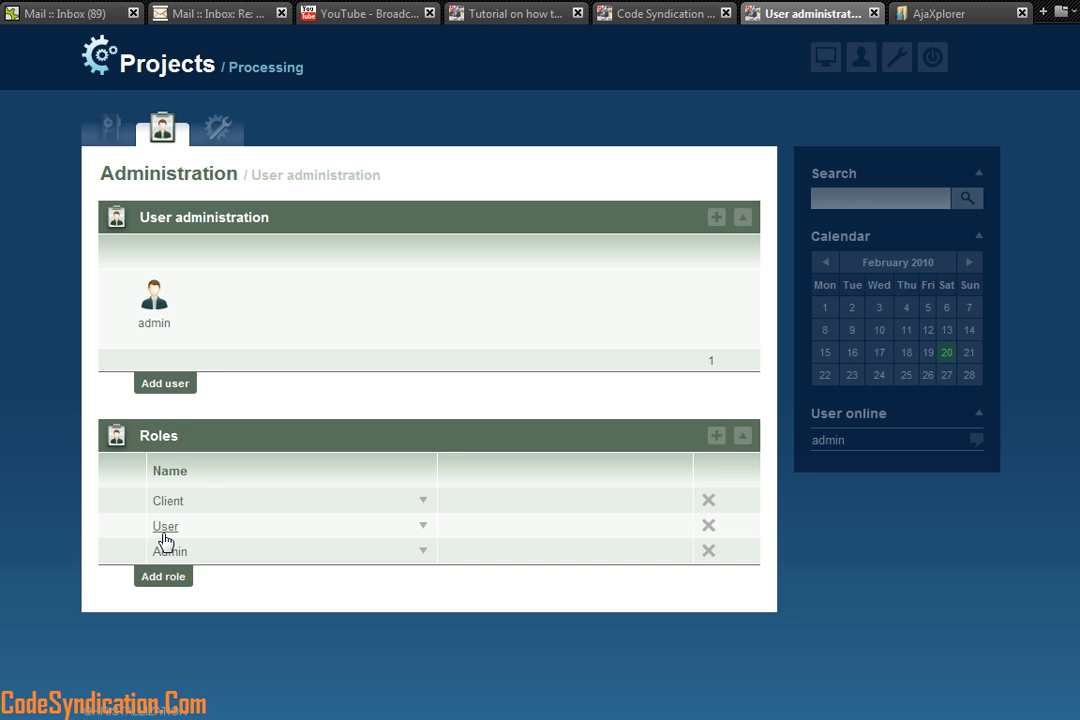
{"action": "left_click", "coordinate": [172, 552]}
{"action": "scroll", "coordinate": [434, 581], "scroll_direction": "down", "scroll_amount": 5}
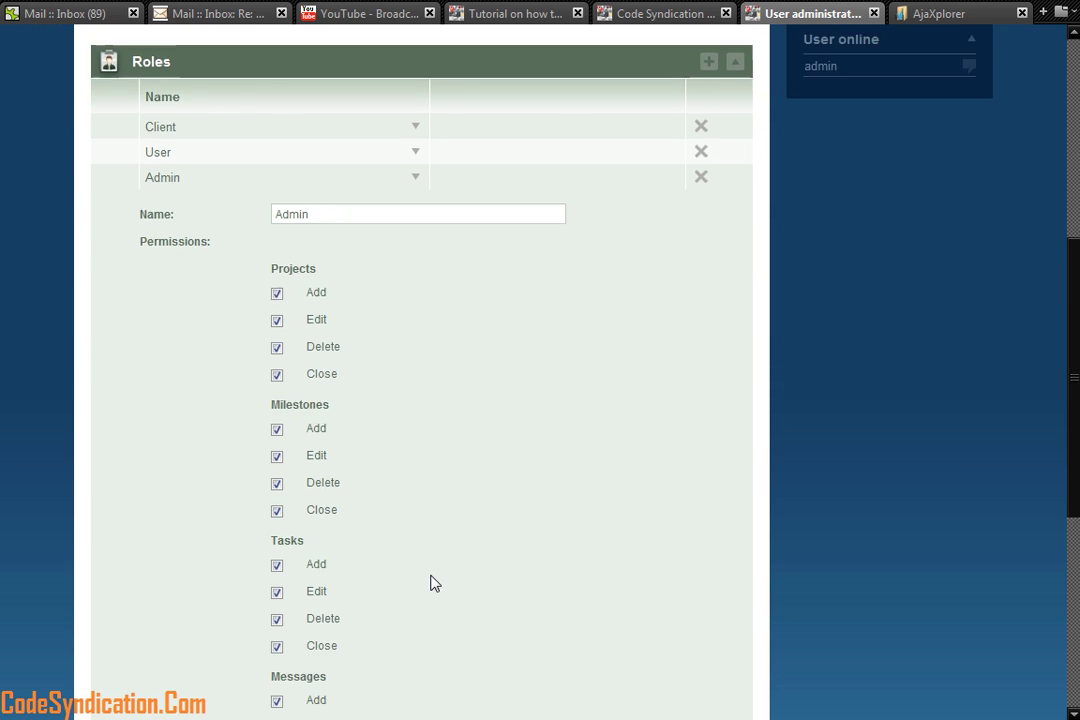
{"action": "scroll", "coordinate": [318, 530], "scroll_direction": "down", "scroll_amount": 4}
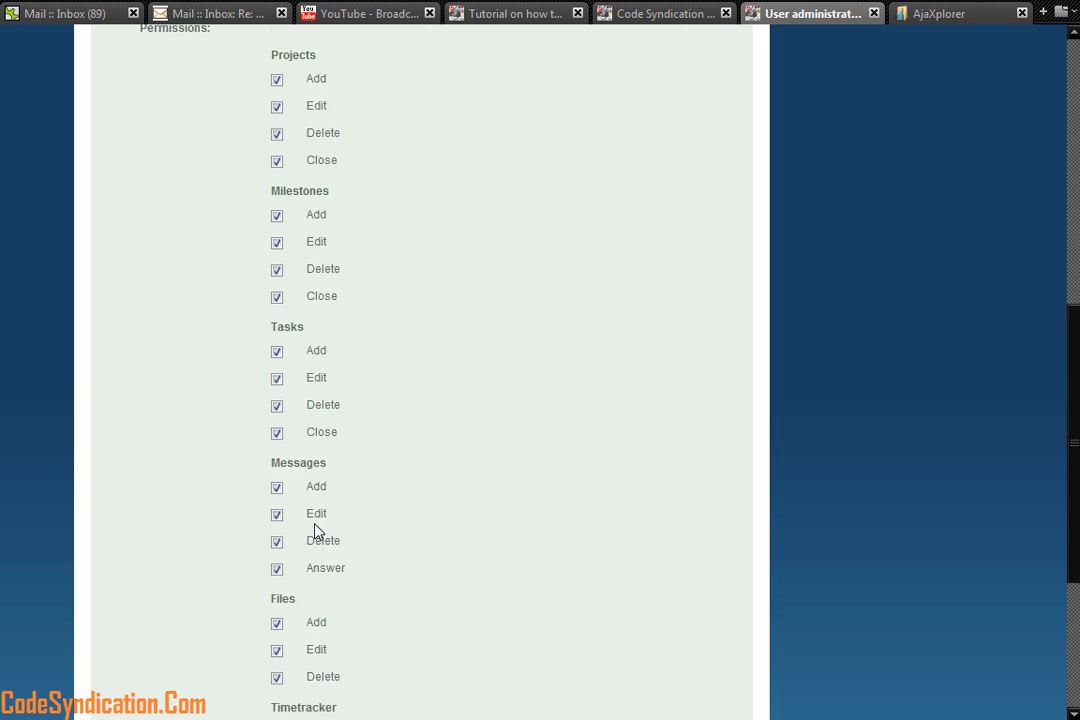
{"action": "scroll", "coordinate": [330, 537], "scroll_direction": "up", "scroll_amount": 3}
{"action": "scroll", "coordinate": [348, 520], "scroll_direction": "up", "scroll_amount": 3}
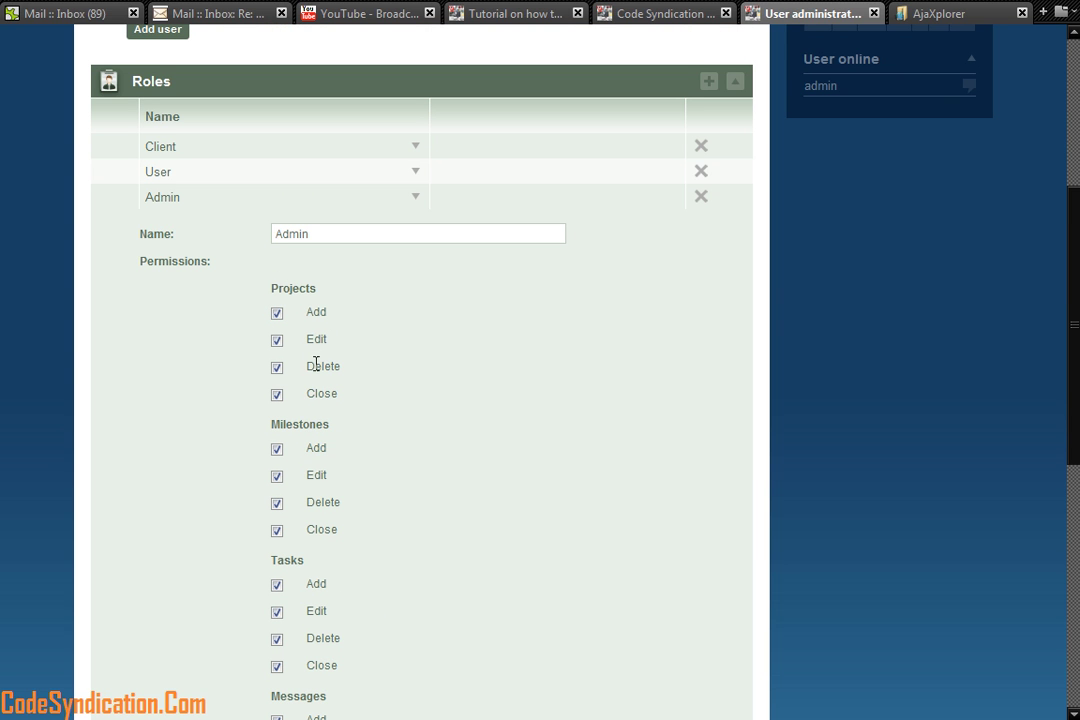
Step: View the User role's permissions
{"action": "left_click", "coordinate": [157, 172]}
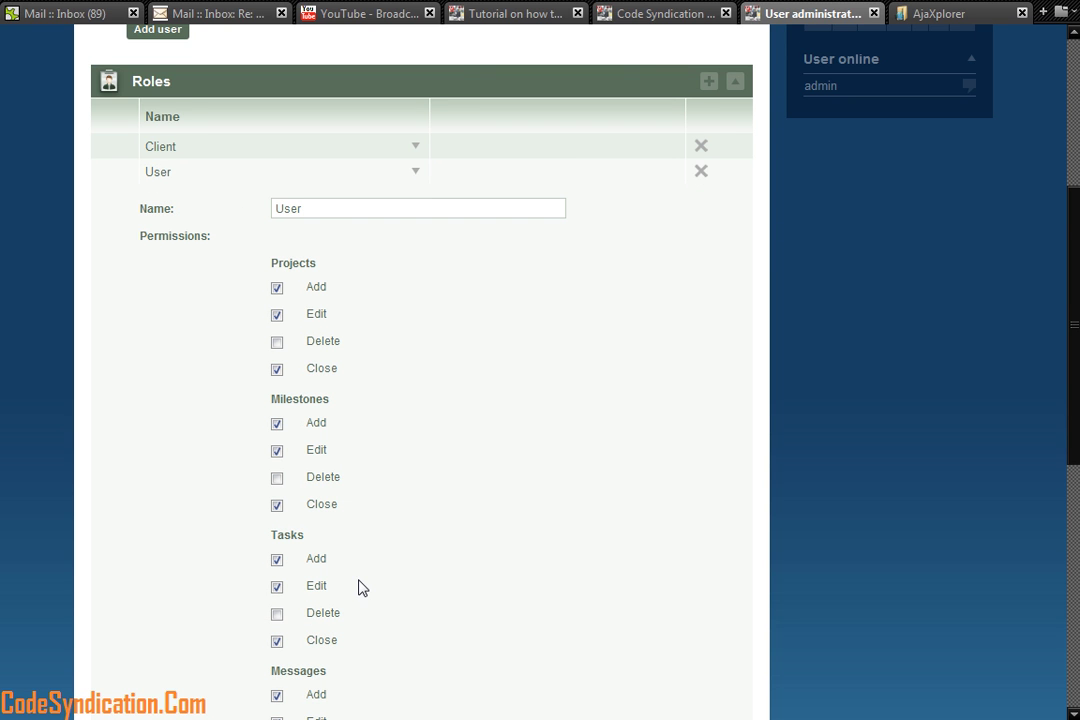
{"action": "scroll", "coordinate": [362, 585], "scroll_direction": "down", "scroll_amount": 5}
{"action": "scroll", "coordinate": [364, 579], "scroll_direction": "up", "scroll_amount": 5}
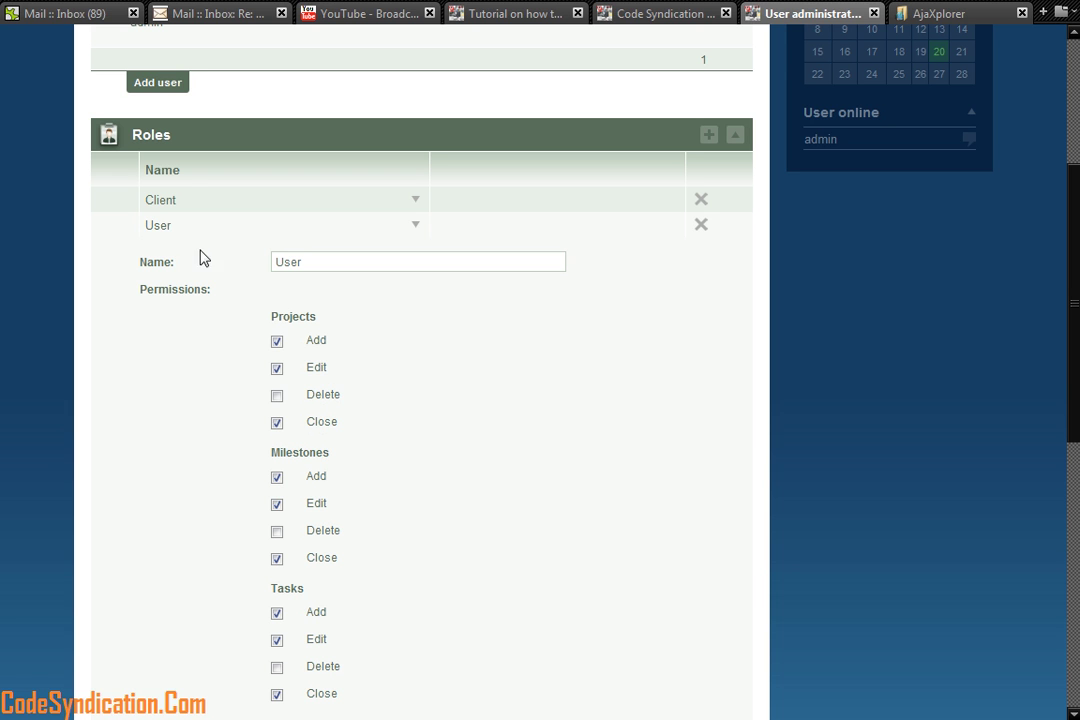
Step: Expand the Client role, which has no Projects, Milestones, Tasks, Messages or Files permissions
{"action": "left_click", "coordinate": [158, 200]}
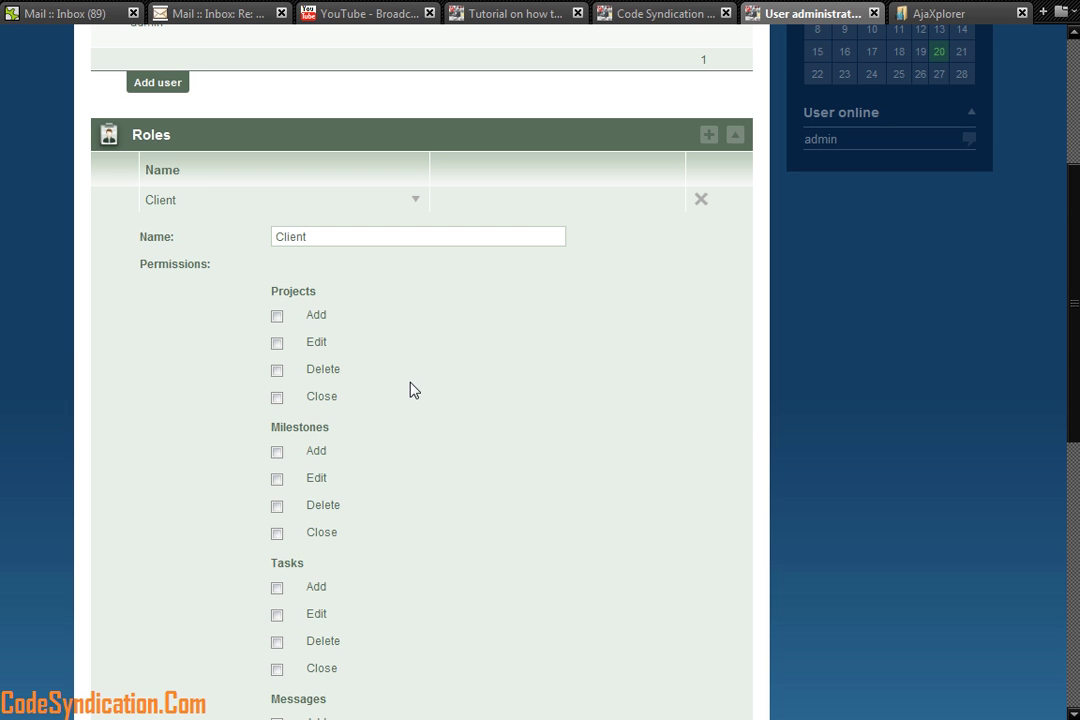
{"action": "scroll", "coordinate": [414, 393], "scroll_direction": "down", "scroll_amount": 3}
{"action": "scroll", "coordinate": [414, 393], "scroll_direction": "up", "scroll_amount": 3}
{"action": "scroll", "coordinate": [414, 393], "scroll_direction": "down", "scroll_amount": 5}
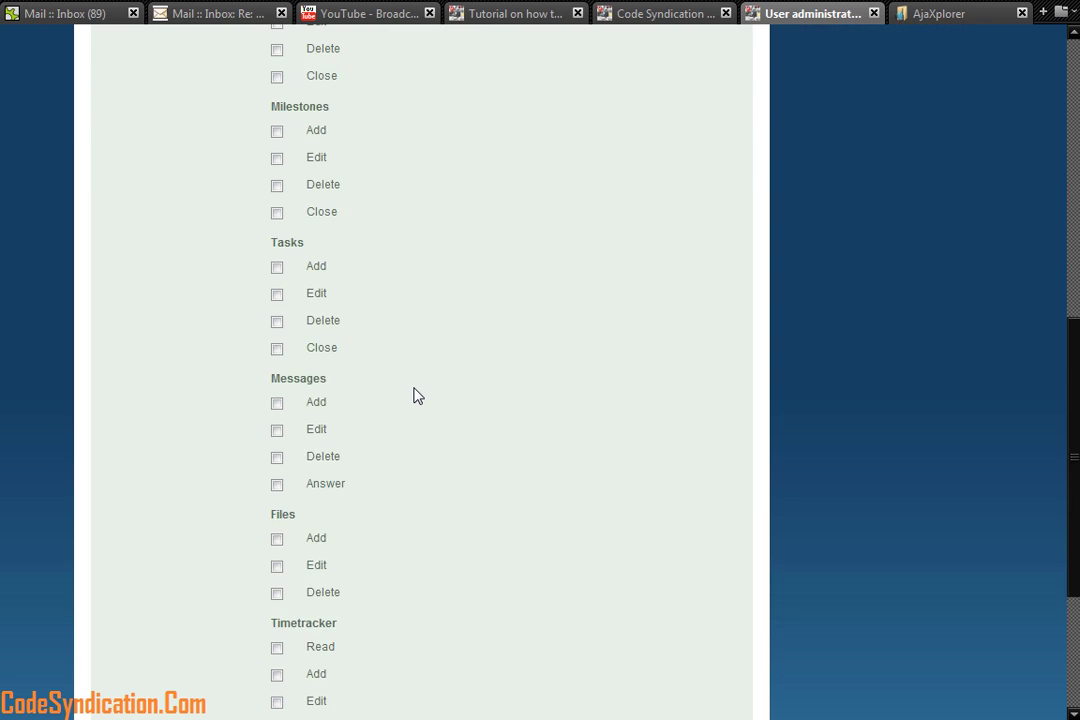
{"action": "scroll", "coordinate": [414, 393], "scroll_direction": "up", "scroll_amount": 5}
{"action": "scroll", "coordinate": [414, 391], "scroll_direction": "up", "scroll_amount": 2}
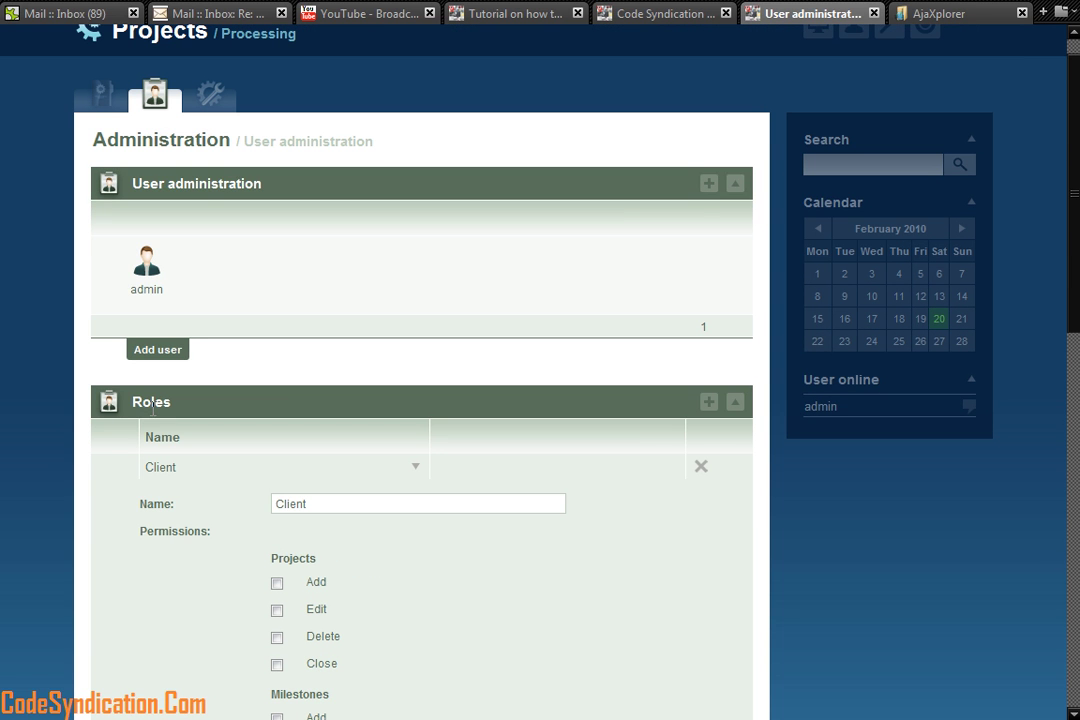
{"action": "scroll", "coordinate": [818, 104], "scroll_direction": "up", "scroll_amount": 1}
{"action": "mouse_move", "coordinate": [892, 67]}
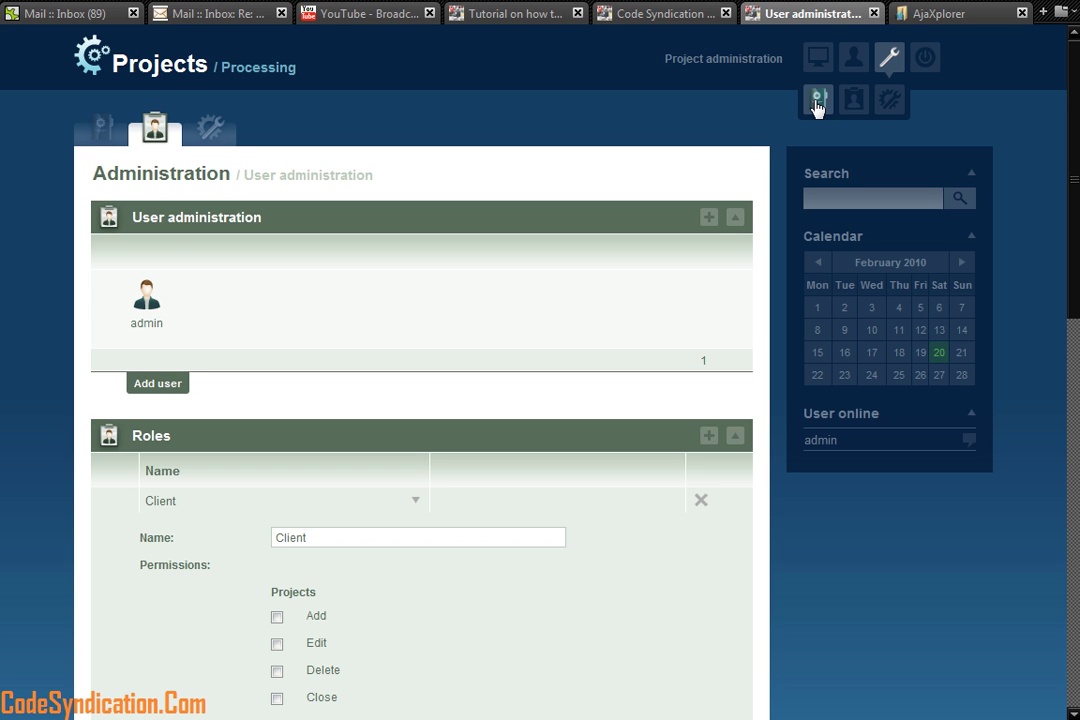
Step: Close the test project in Project administration and check it under Closed projects
{"action": "left_click", "coordinate": [816, 101]}
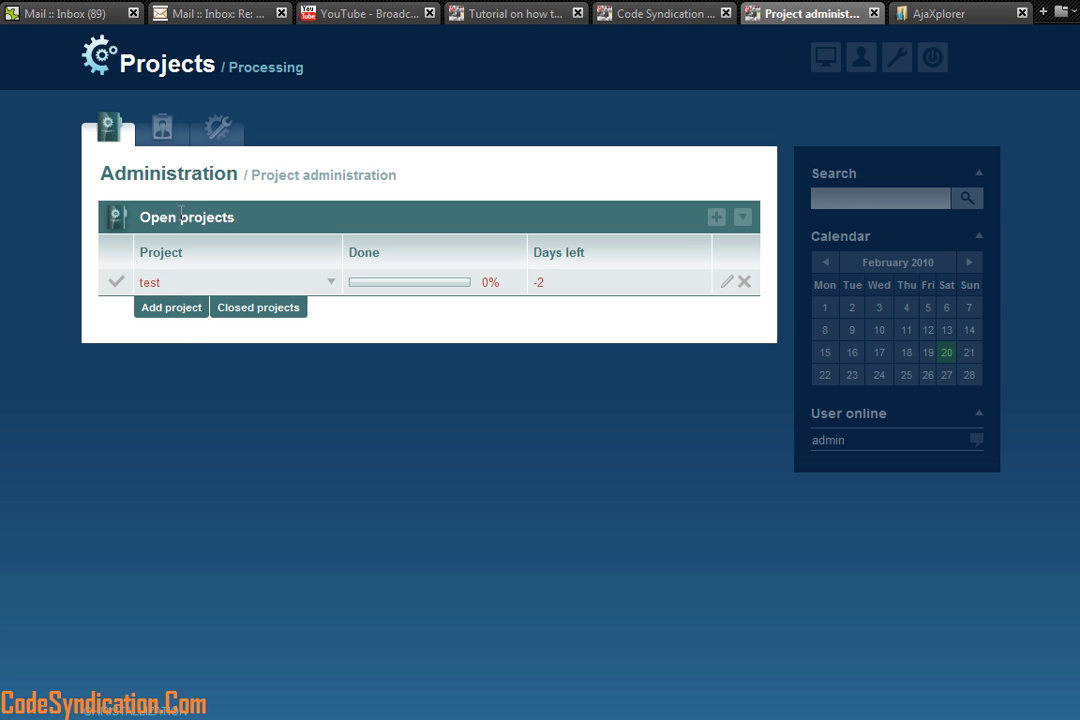
{"action": "left_click", "coordinate": [118, 284]}
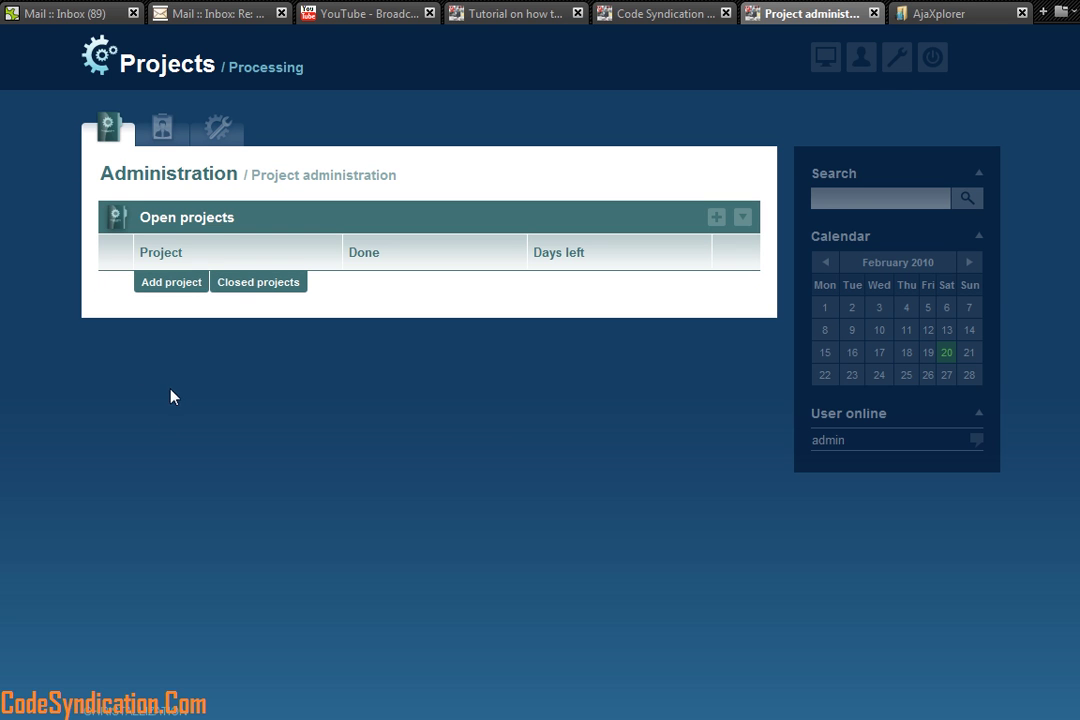
{"action": "mouse_move", "coordinate": [887, 96]}
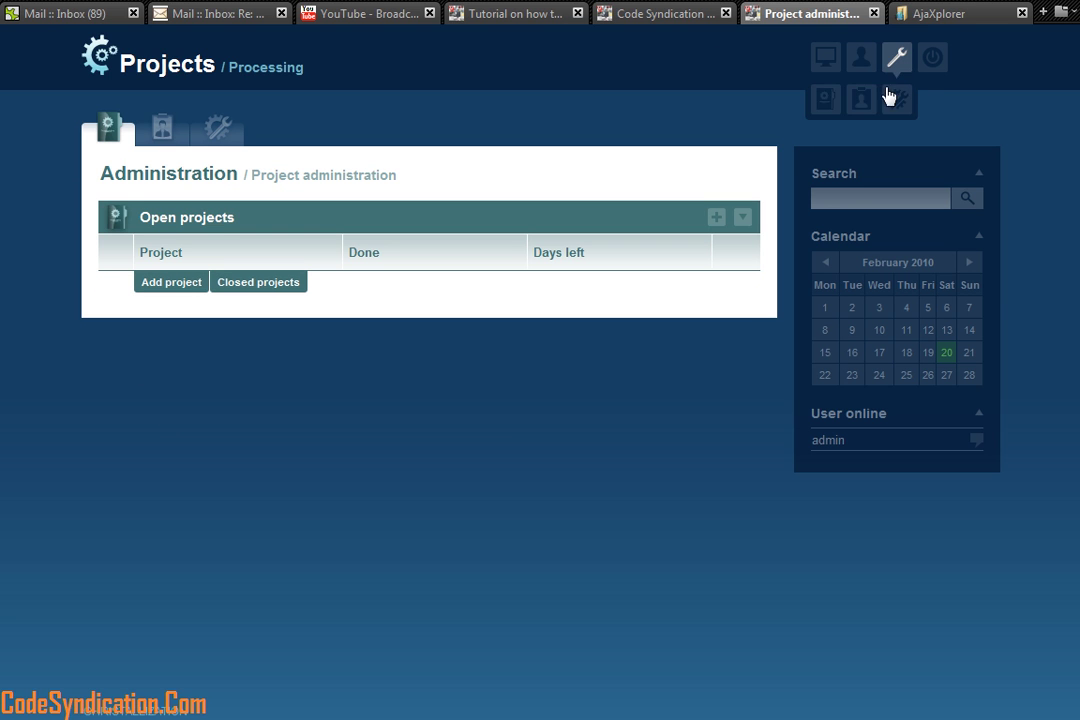
{"action": "left_click", "coordinate": [822, 105]}
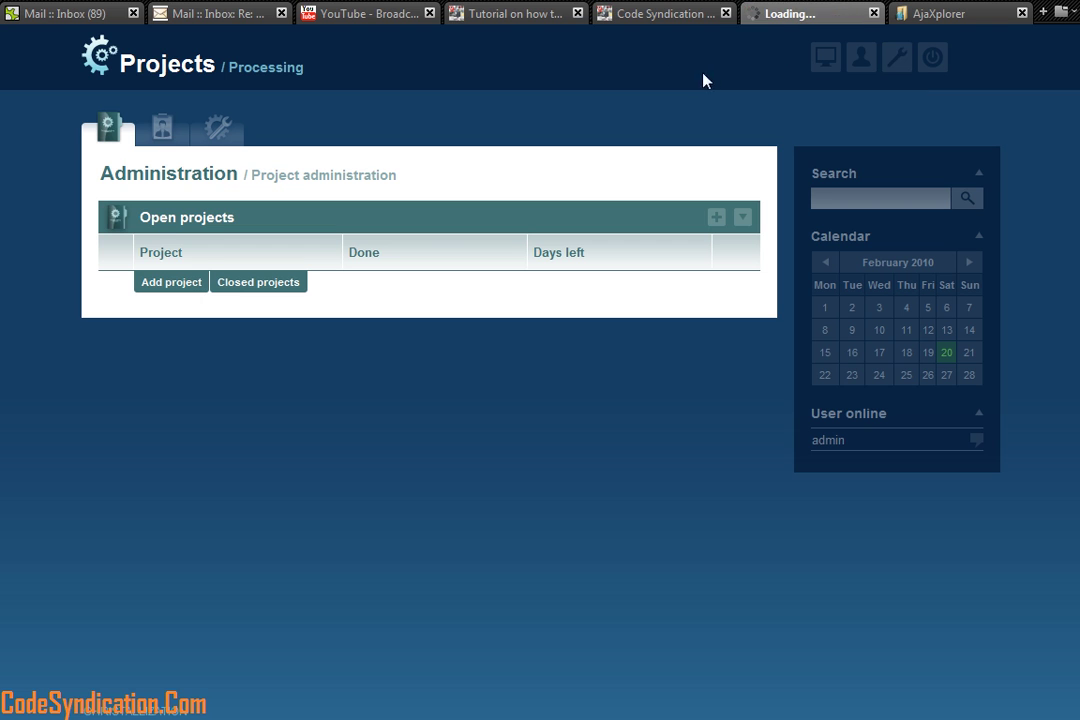
{"action": "left_click", "coordinate": [258, 288]}
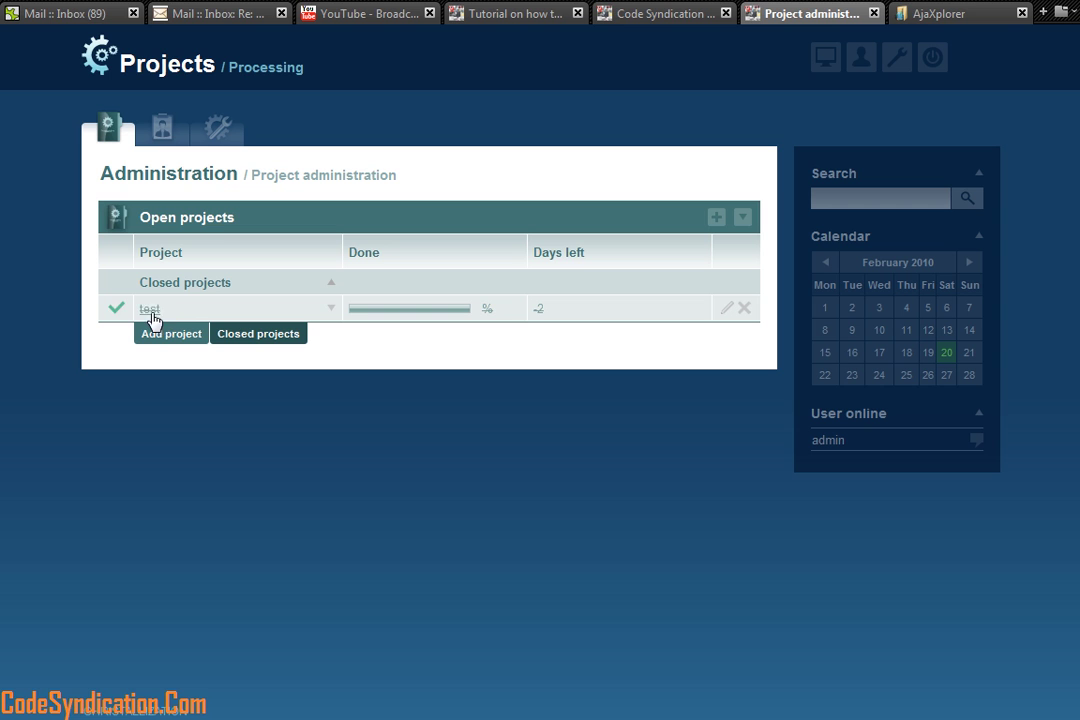
{"action": "left_click", "coordinate": [128, 310]}
Step: Go back to the Desktop, where My projects is now empty
{"action": "left_click", "coordinate": [821, 60]}
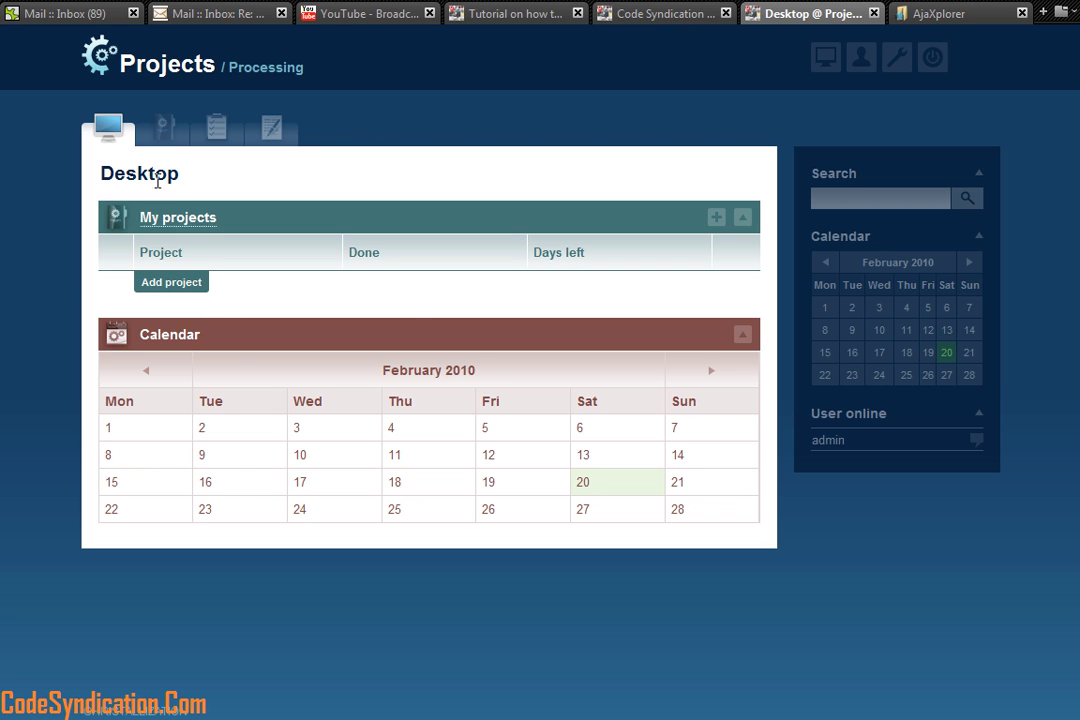
Step: Browse the My projects, My tasks and My messages pages, then return to the Desktop
{"action": "left_click", "coordinate": [163, 127]}
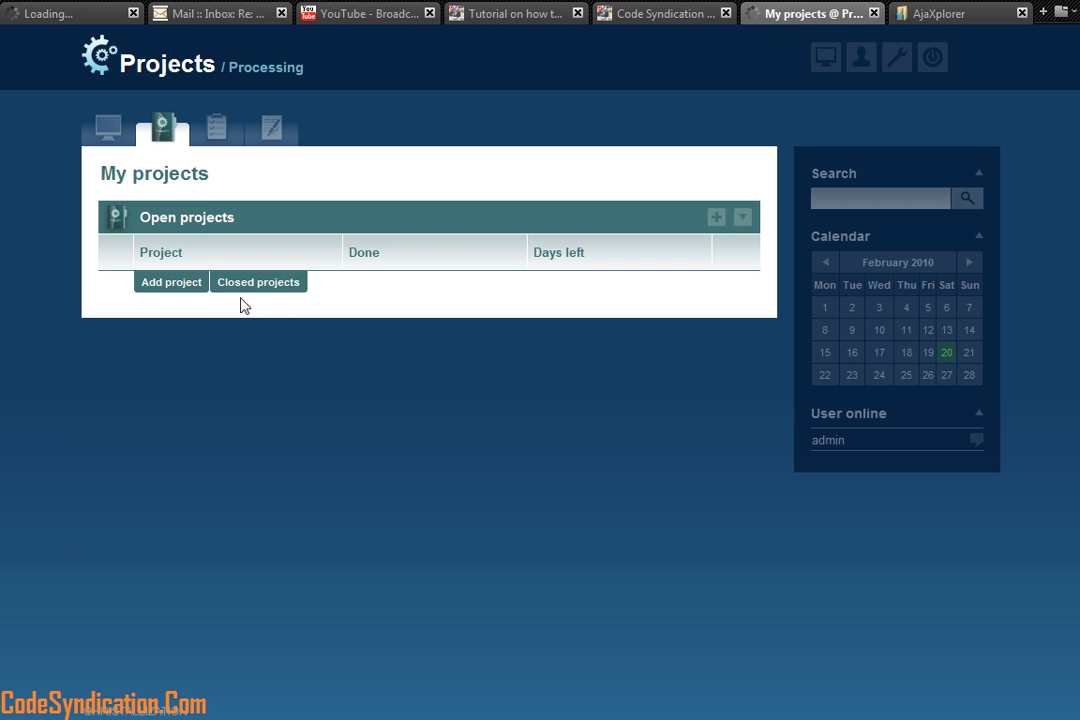
{"action": "left_click", "coordinate": [218, 128]}
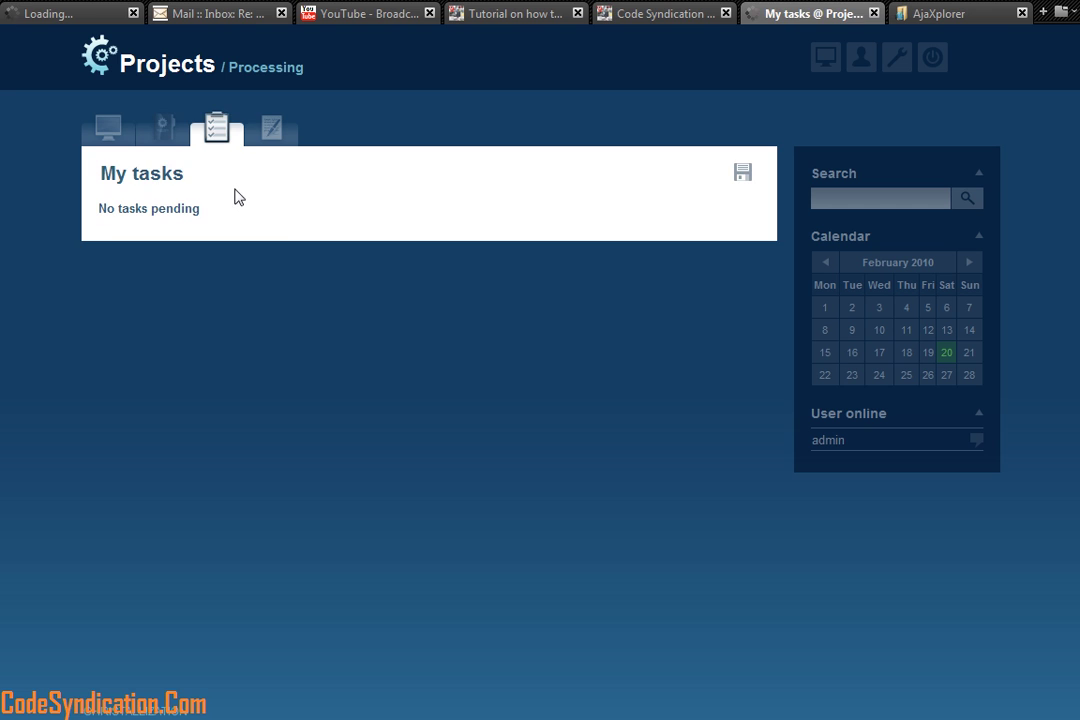
{"action": "left_click", "coordinate": [270, 130]}
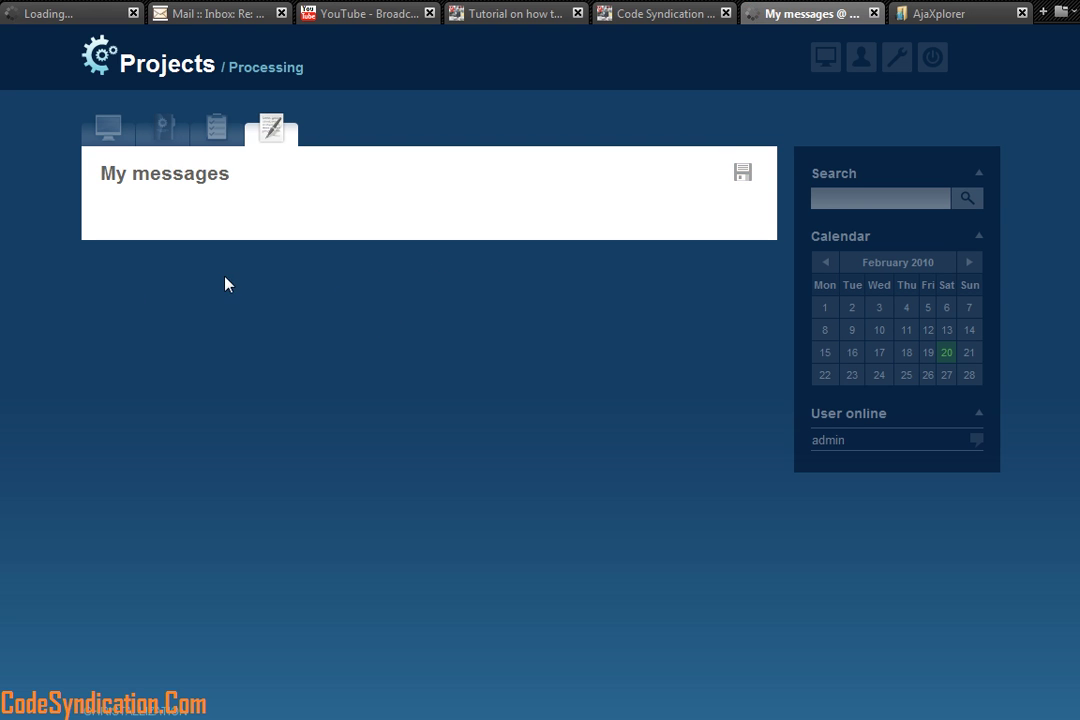
{"action": "left_click", "coordinate": [108, 130]}
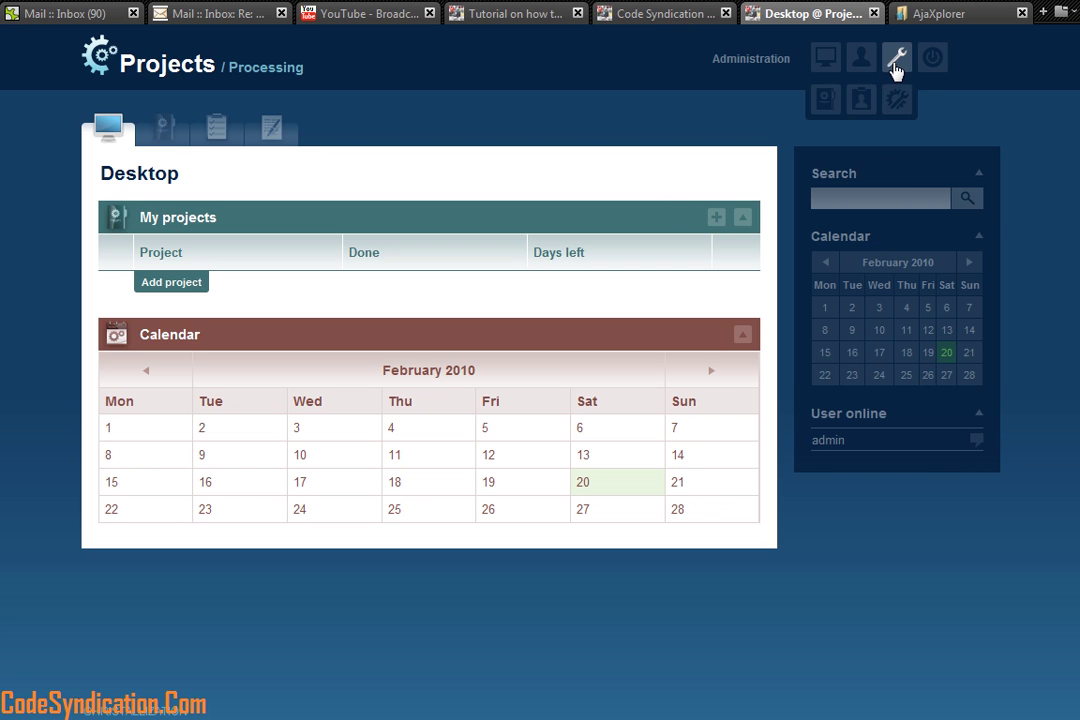
{"action": "mouse_move", "coordinate": [897, 57]}
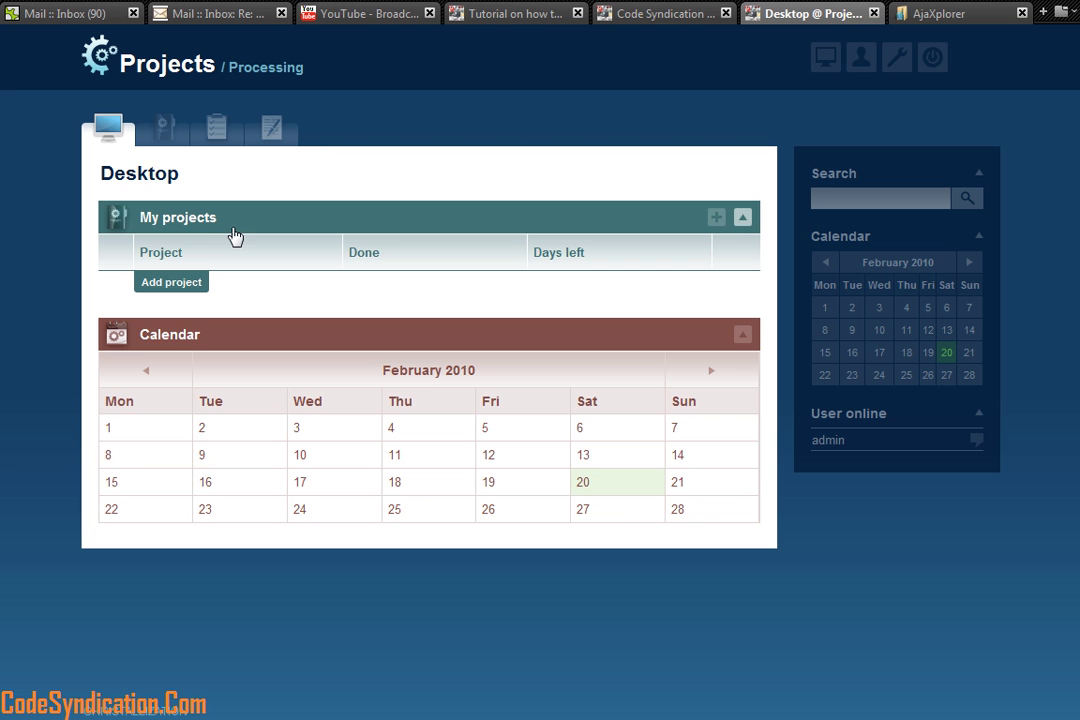
Step: Start a new project and name it Jack Daniels
{"action": "left_click", "coordinate": [716, 219]}
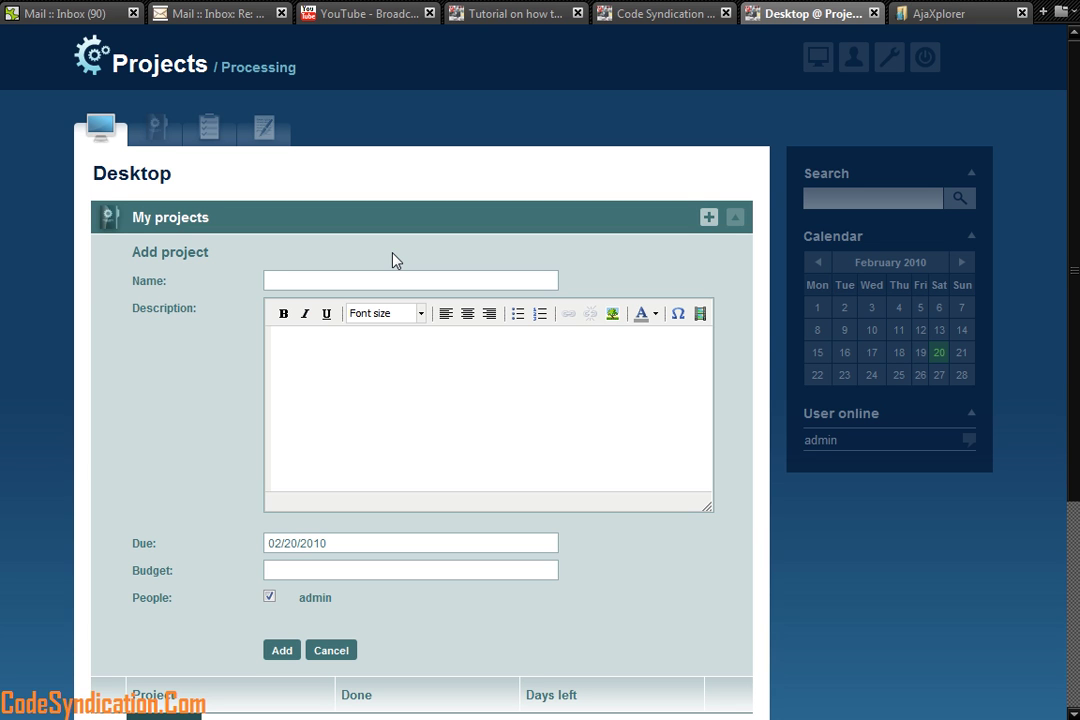
{"action": "left_click", "coordinate": [369, 282]}
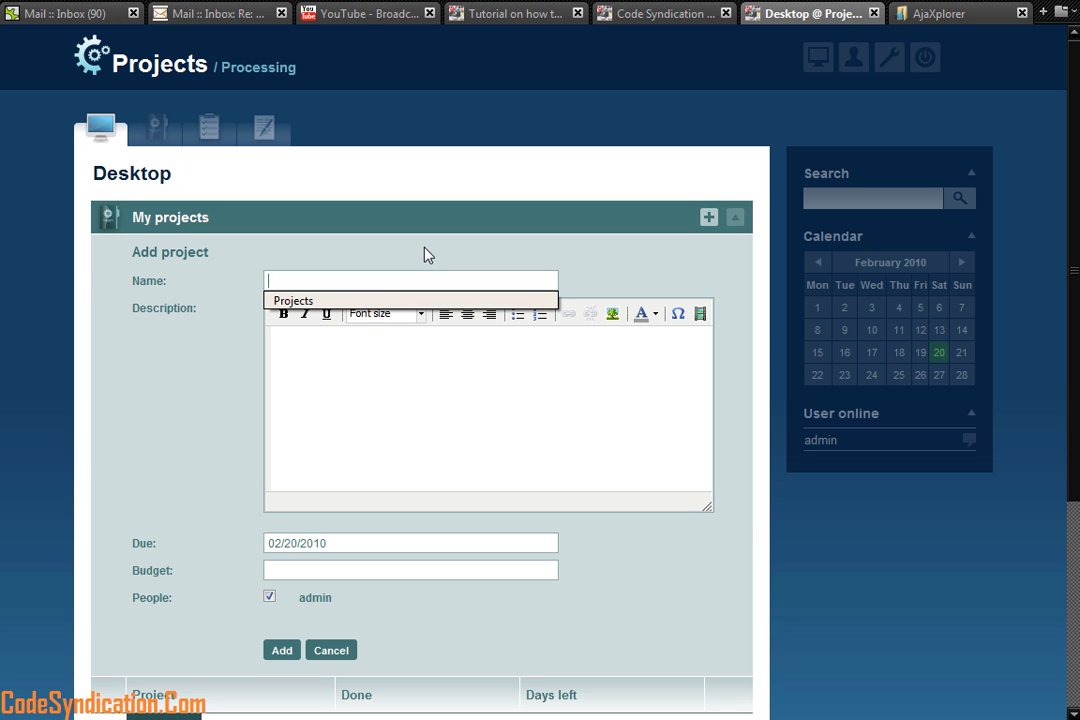
{"action": "type", "text": "Be"}
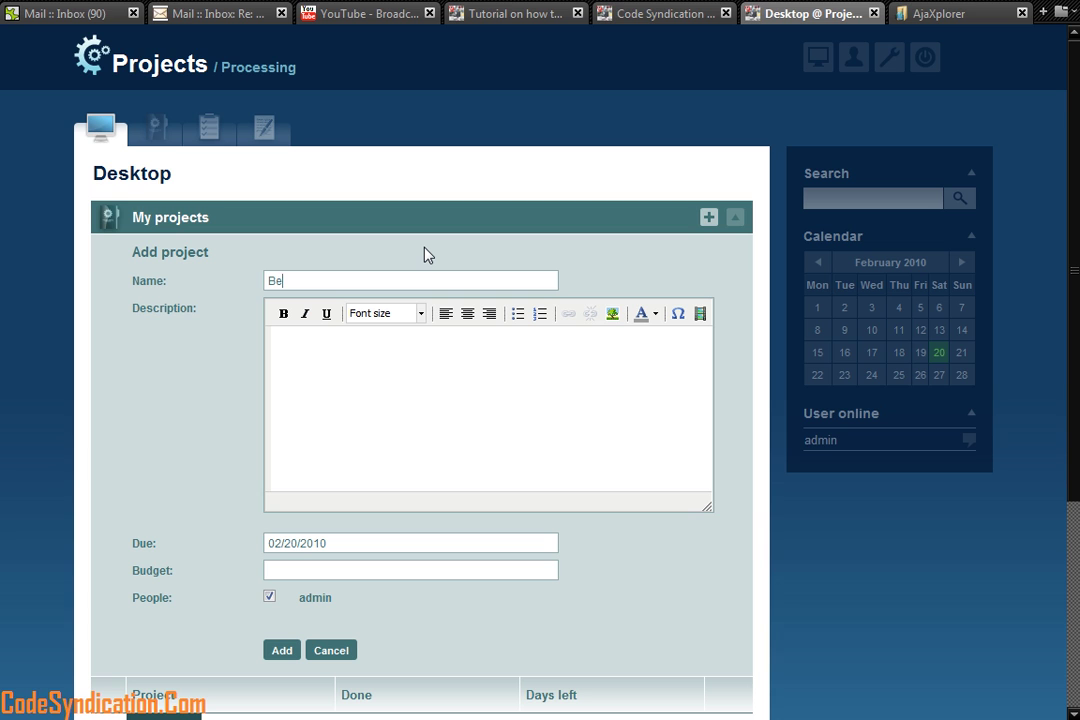
{"action": "key", "text": "BackSpace"}
{"action": "key", "text": "BackSpace"}
{"action": "type", "text": "Jack Daniels"}
{"action": "triple_click", "coordinate": [329, 281]}
{"action": "left_click", "coordinate": [357, 280]}
Step: Give it the description 'Jack Daniels is my client' and add the project
{"action": "left_click", "coordinate": [356, 379]}
{"action": "left_click_drag", "start_coordinate": [354, 281], "coordinate": [266, 281]}
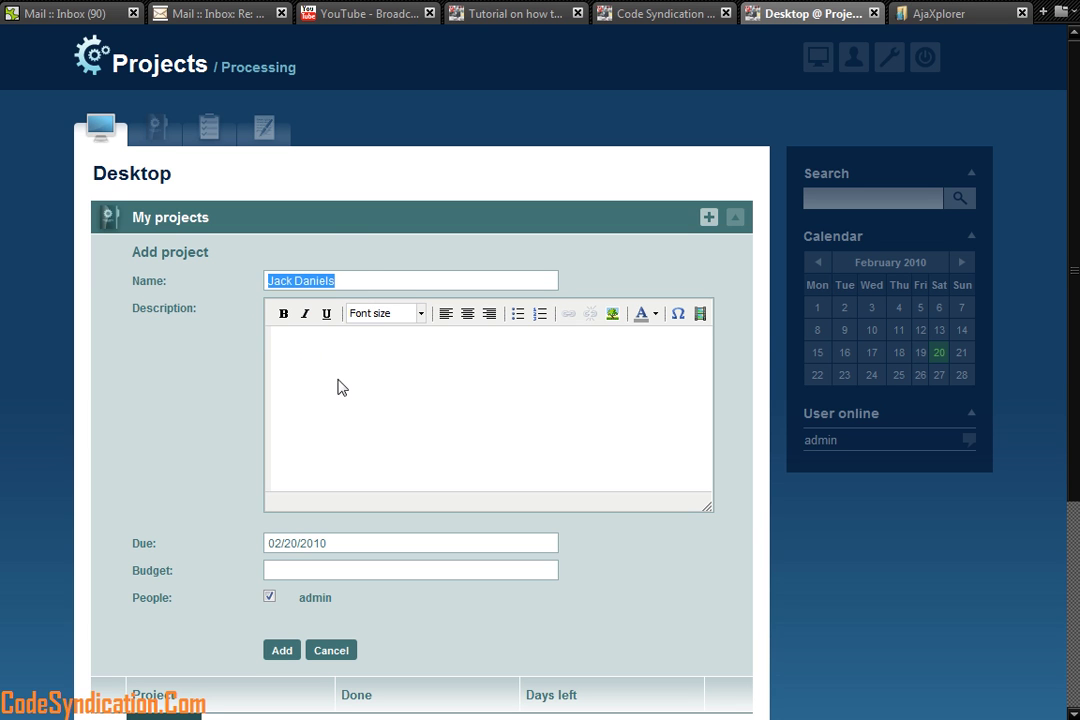
{"action": "left_click", "coordinate": [350, 415]}
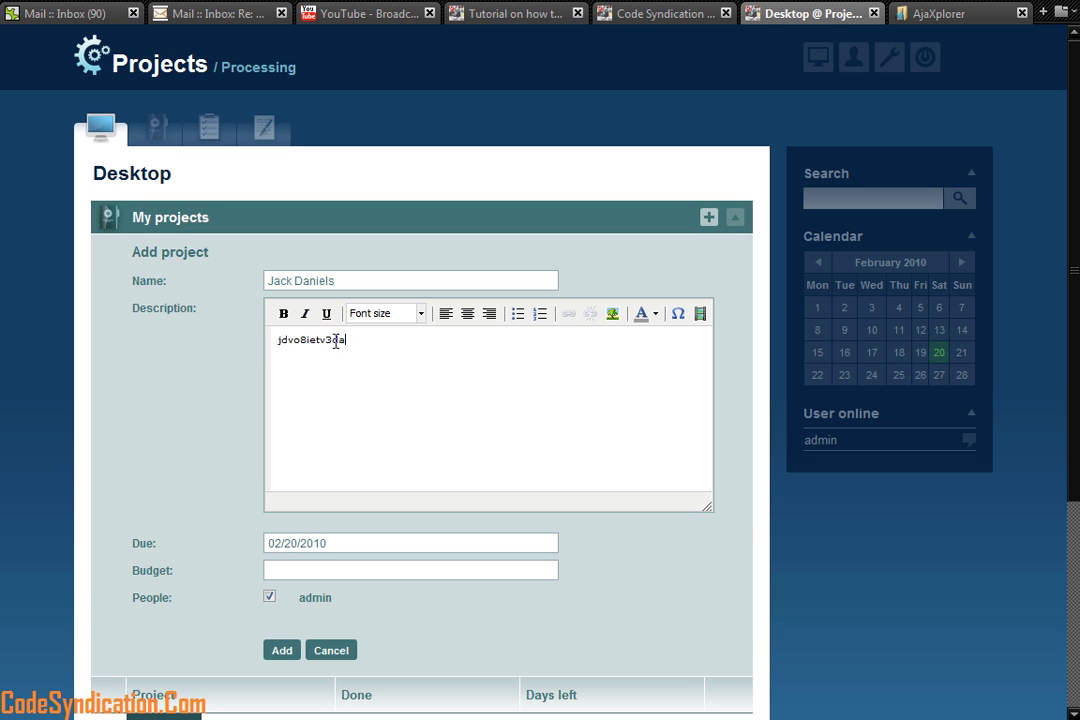
{"action": "left_click_drag", "start_coordinate": [346, 340], "coordinate": [214, 340]}
{"action": "type", "text": "jxd"}
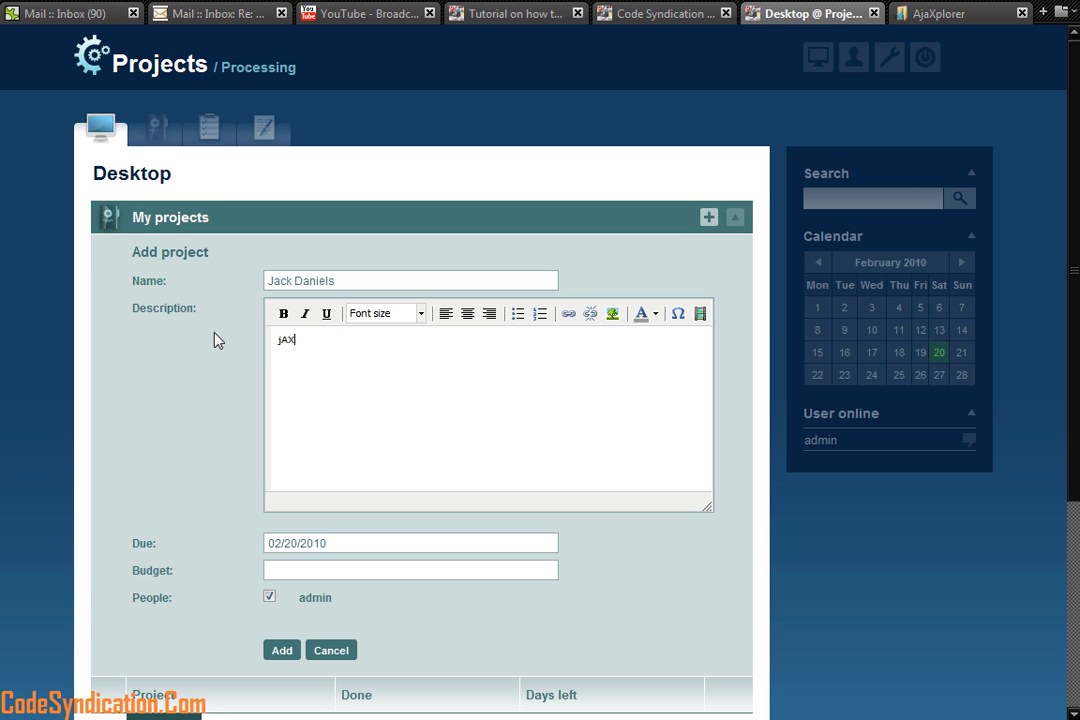
{"action": "key", "text": "BackSpace"}
{"action": "key", "text": "BackSpace"}
{"action": "key", "text": "BackSpace"}
{"action": "type", "text": "Jack Daniels is"}
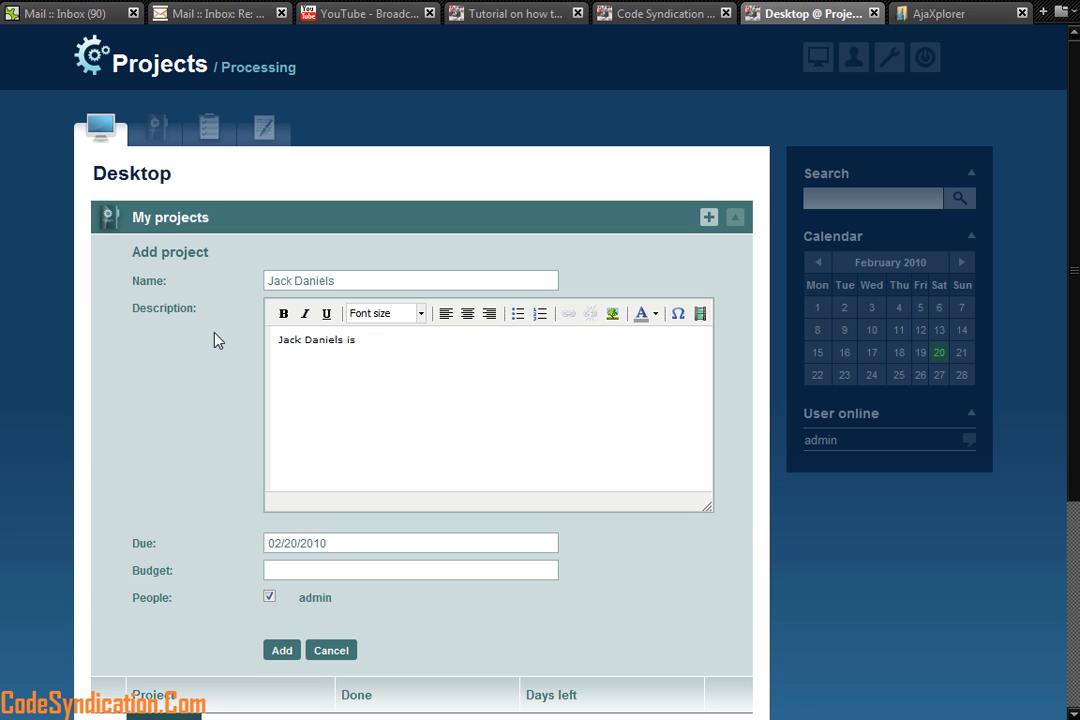
{"action": "type", "text": " my client"}
{"action": "scroll", "coordinate": [640, 562], "scroll_direction": "down", "scroll_amount": 3}
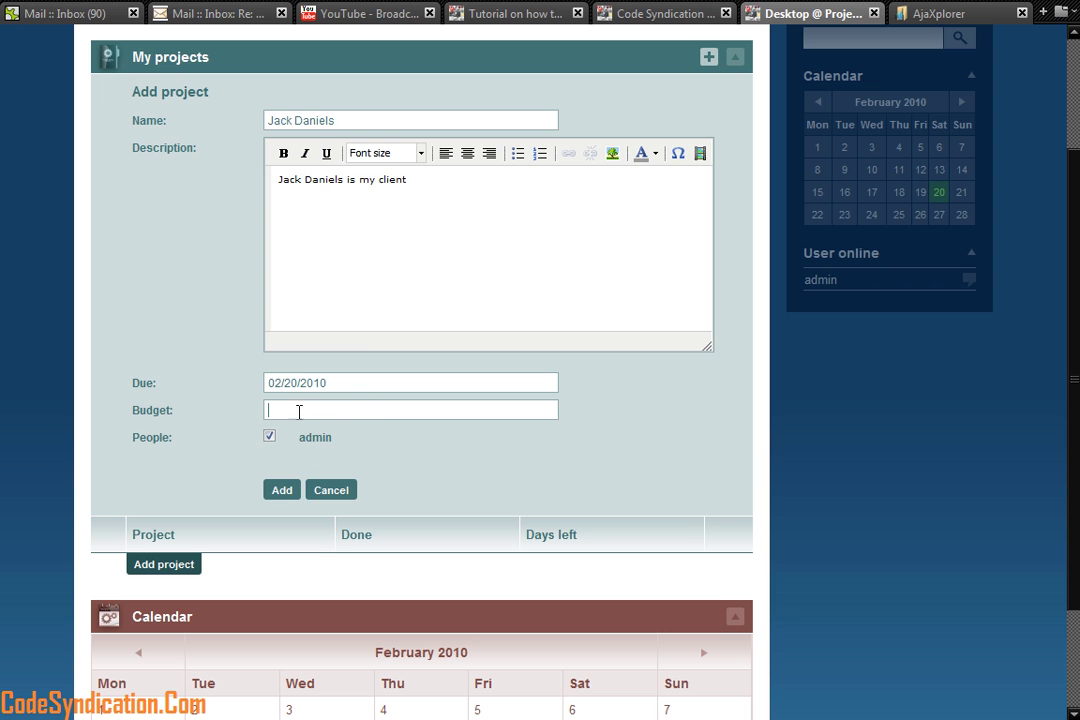
{"action": "scroll", "coordinate": [366, 384], "scroll_direction": "down", "scroll_amount": 3}
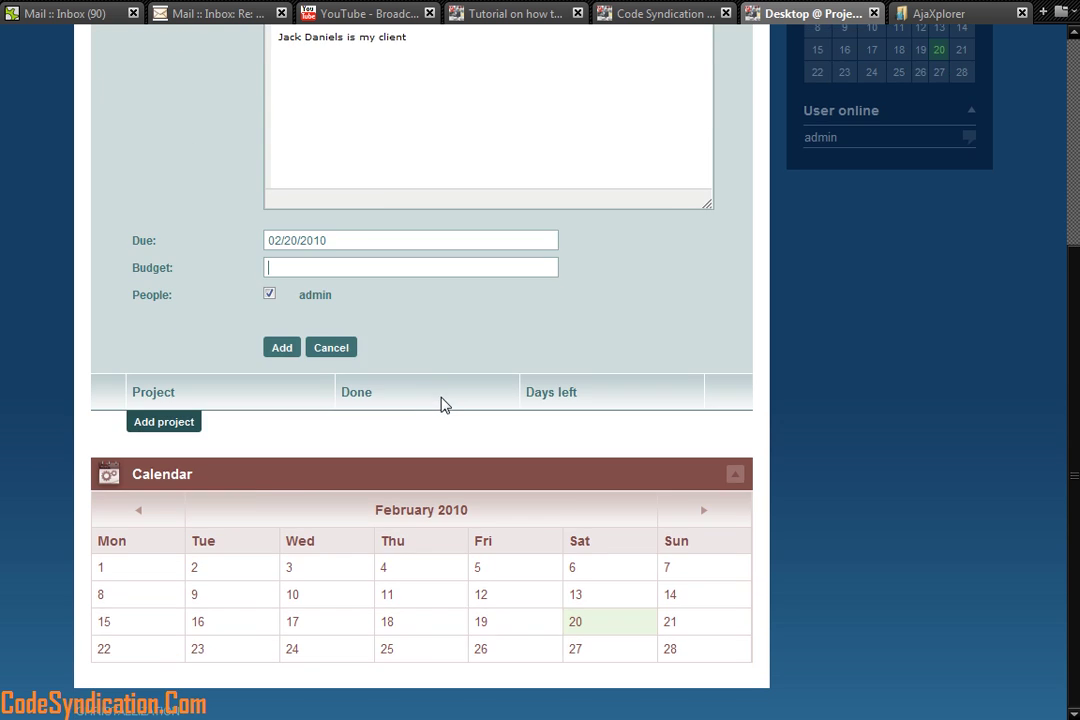
{"action": "scroll", "coordinate": [435, 395], "scroll_direction": "up", "scroll_amount": 5}
{"action": "left_click", "coordinate": [270, 564]}
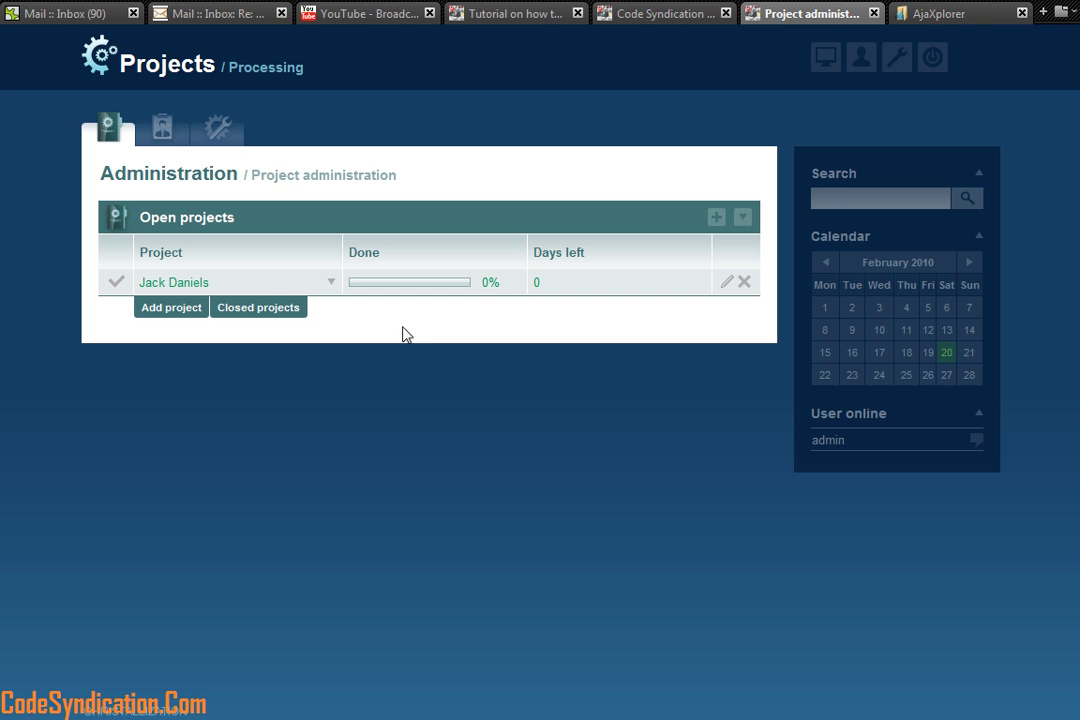
Step: Open Jack Daniels and view its Milestones, Tasklists, Messages, Files and User sections
{"action": "left_click", "coordinate": [164, 282]}
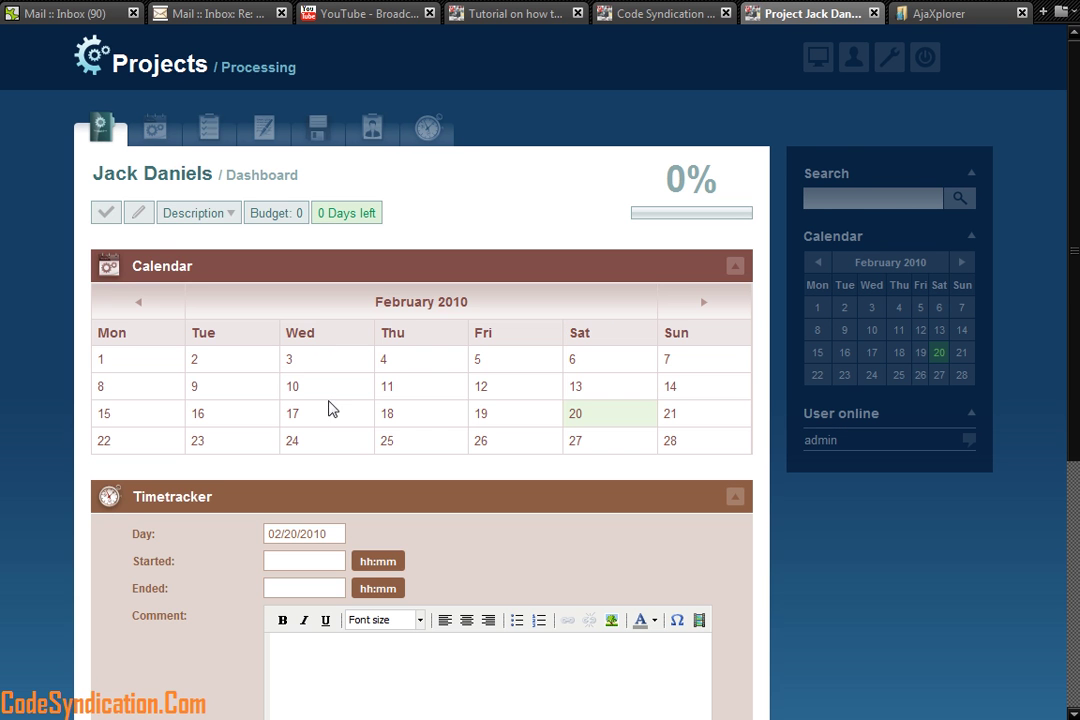
{"action": "left_click", "coordinate": [153, 133]}
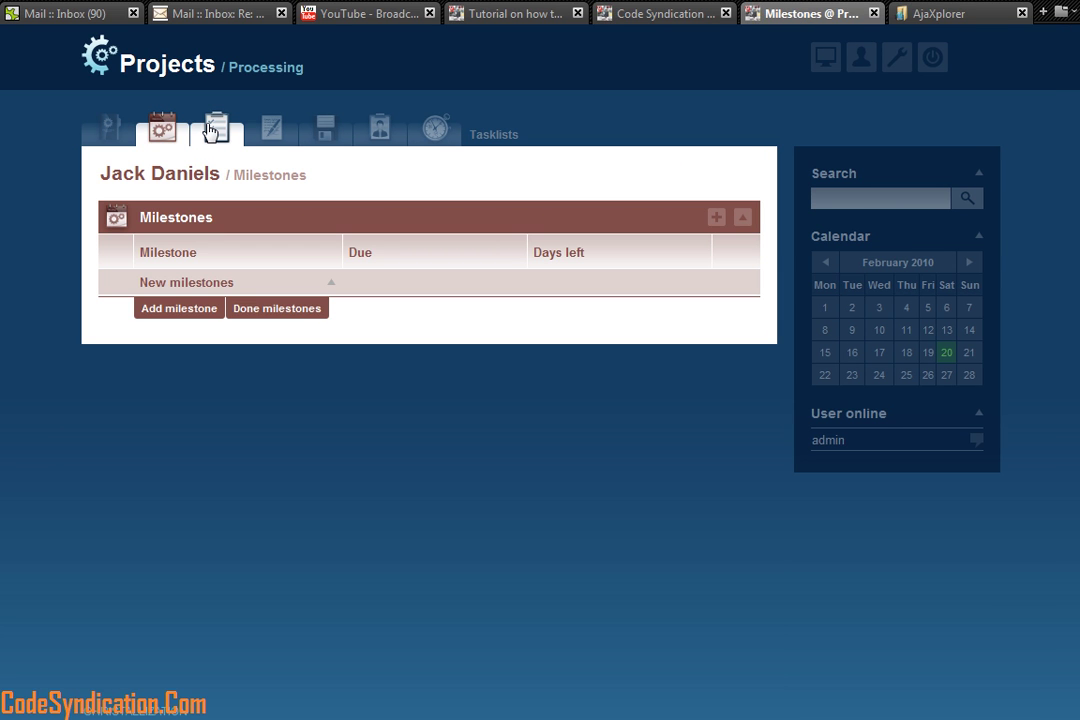
{"action": "left_click", "coordinate": [210, 131]}
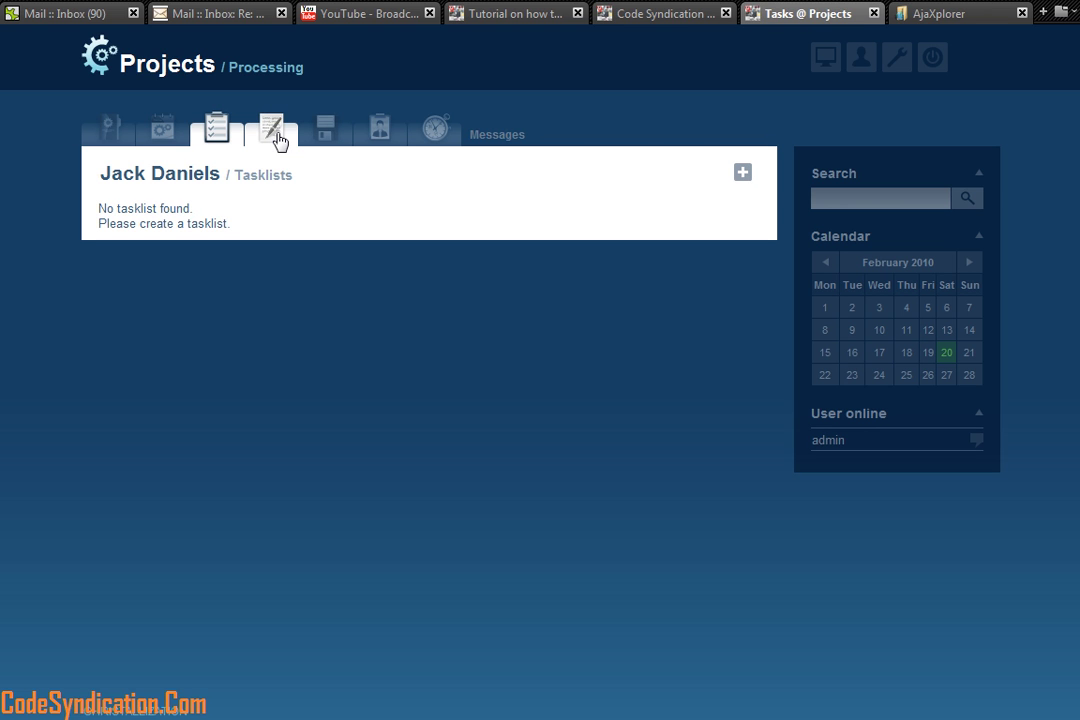
{"action": "left_click", "coordinate": [276, 139]}
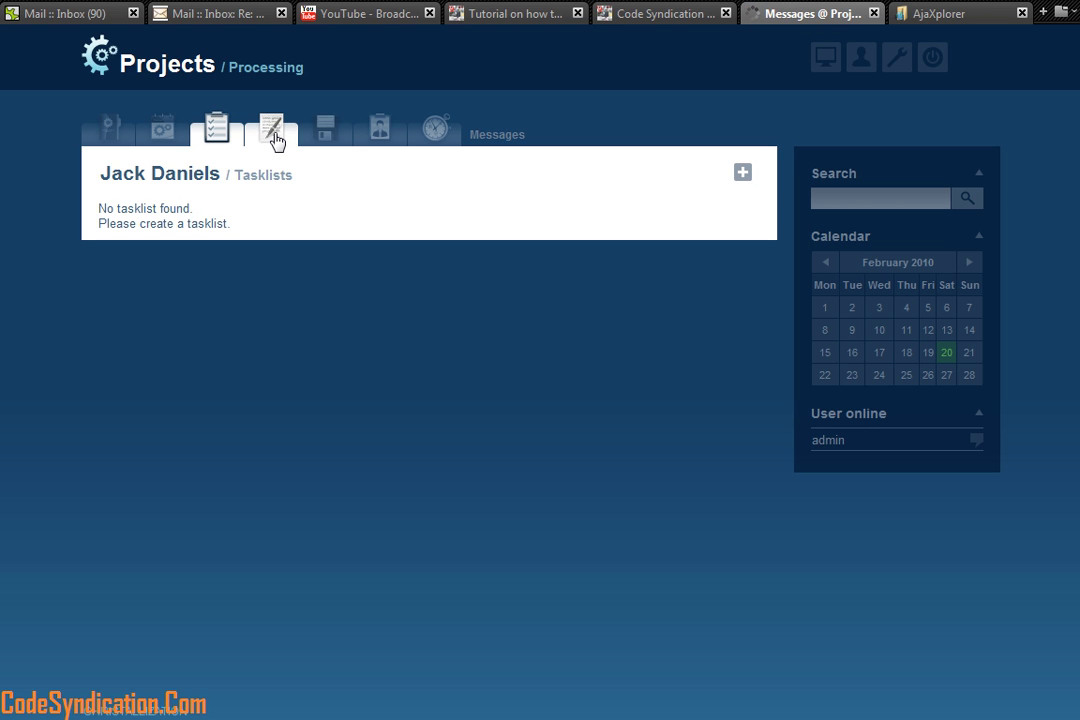
{"action": "left_click", "coordinate": [329, 137]}
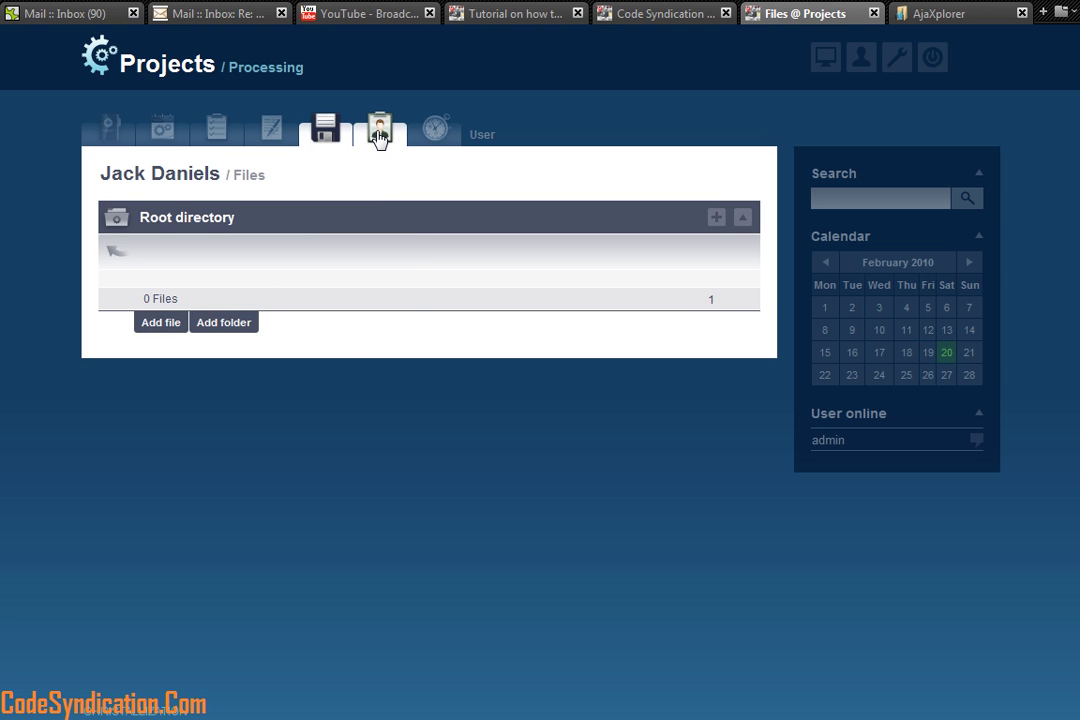
{"action": "left_click", "coordinate": [379, 137]}
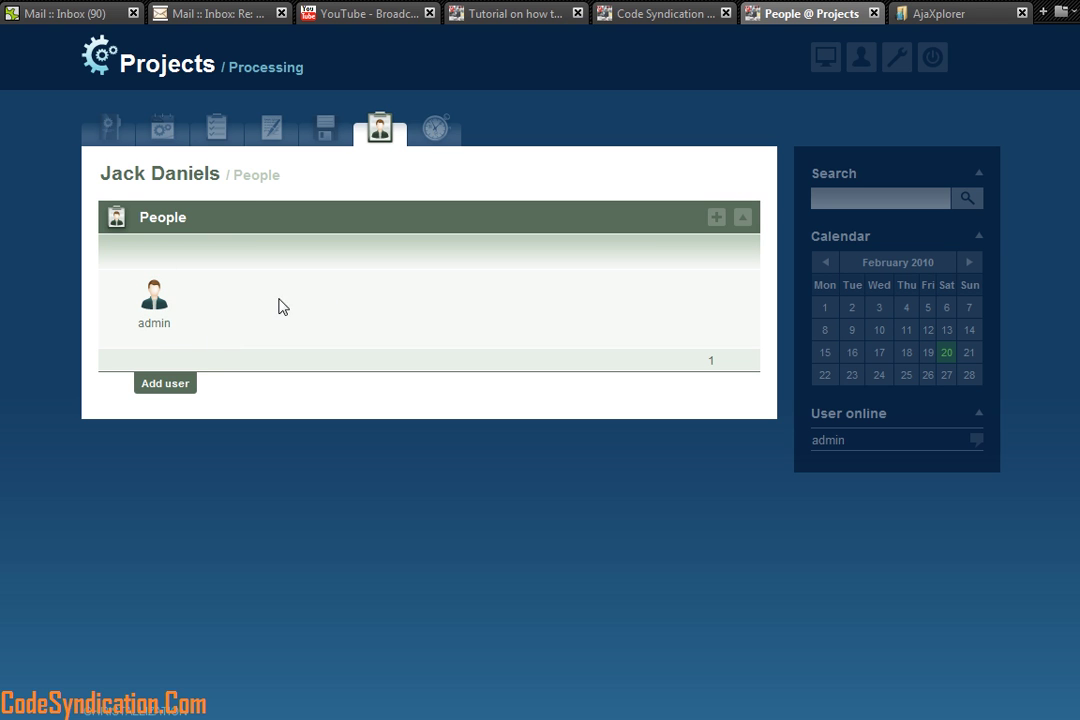
Step: Check the add-user list and Timetracker report, then return to the project's Milestones
{"action": "left_click", "coordinate": [163, 388]}
{"action": "left_click", "coordinate": [423, 257]}
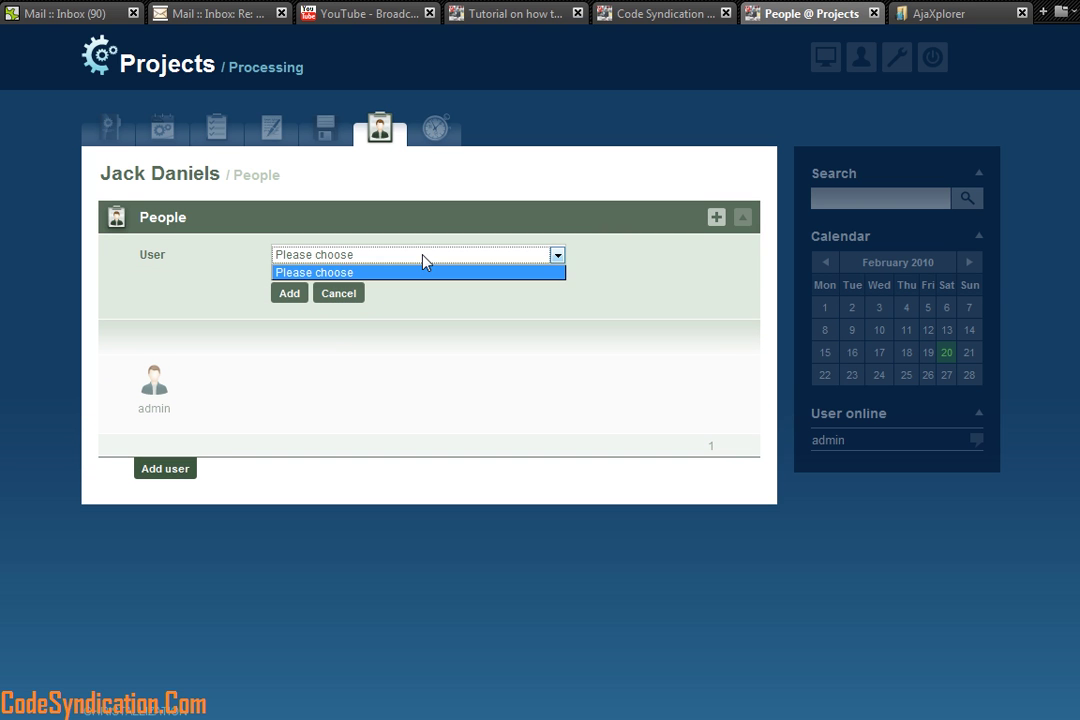
{"action": "left_click", "coordinate": [414, 272]}
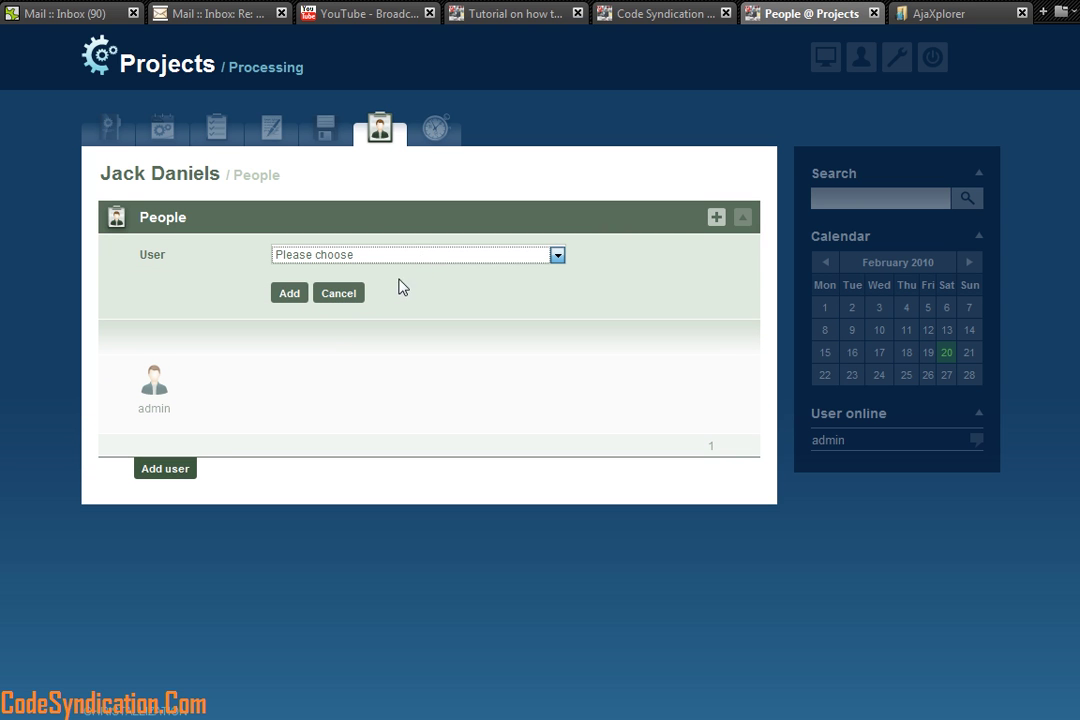
{"action": "left_click", "coordinate": [436, 131]}
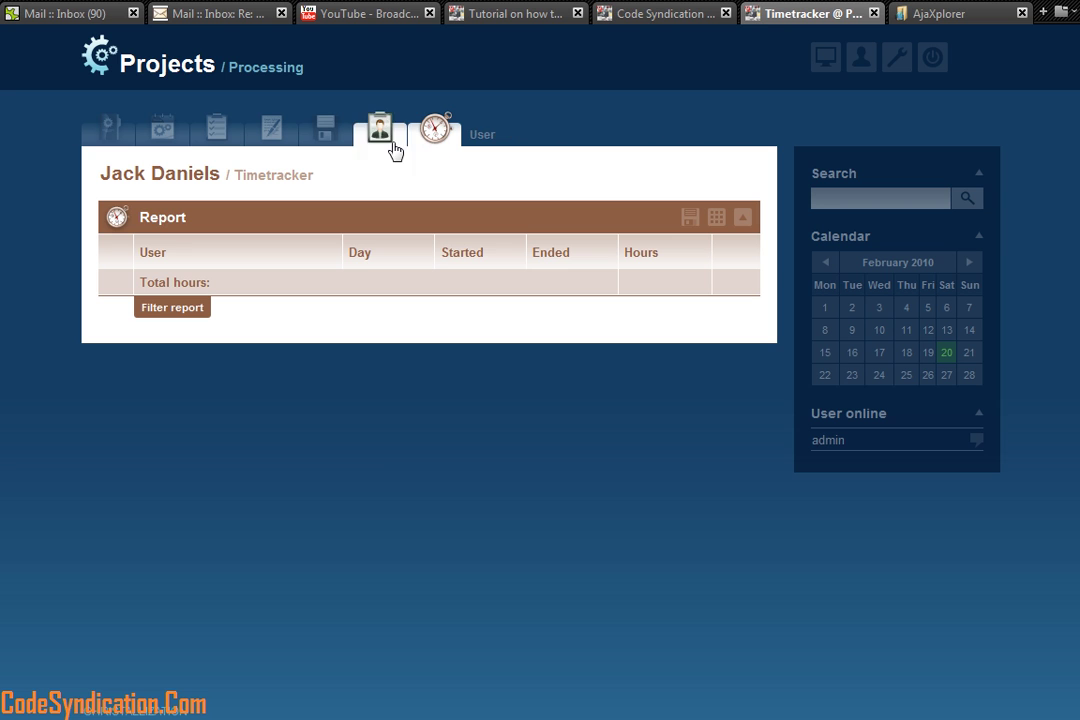
{"action": "left_click", "coordinate": [168, 132]}
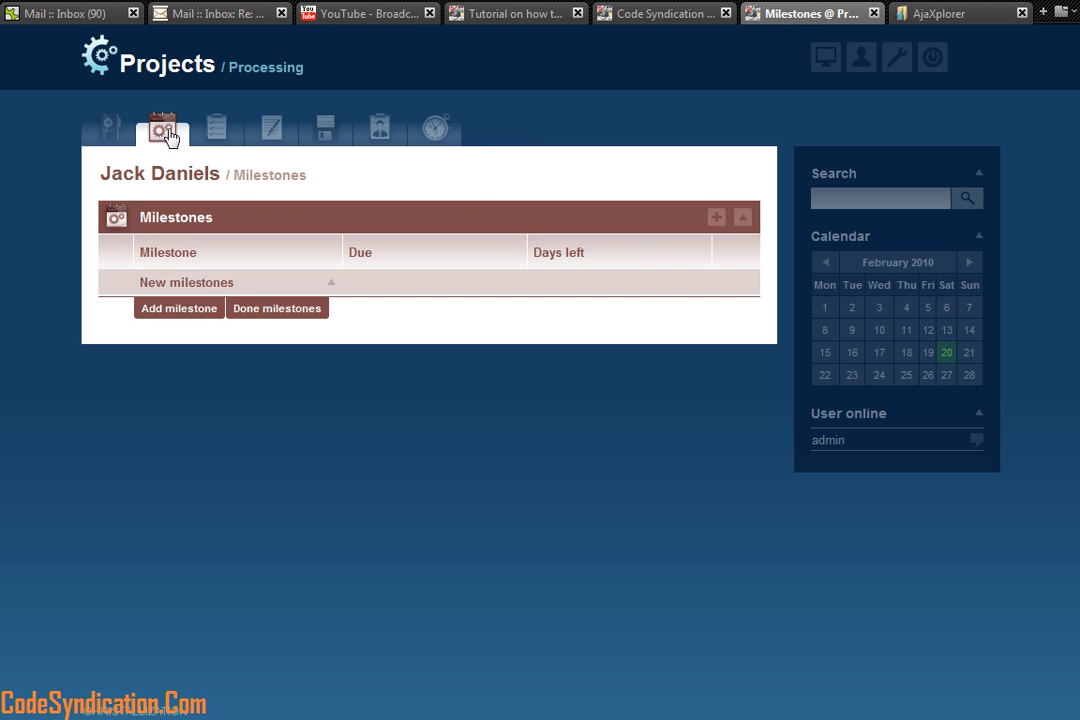
Step: Add a Status Hearing milestone with a court-date description, due 26 February 2010
{"action": "left_click", "coordinate": [182, 310]}
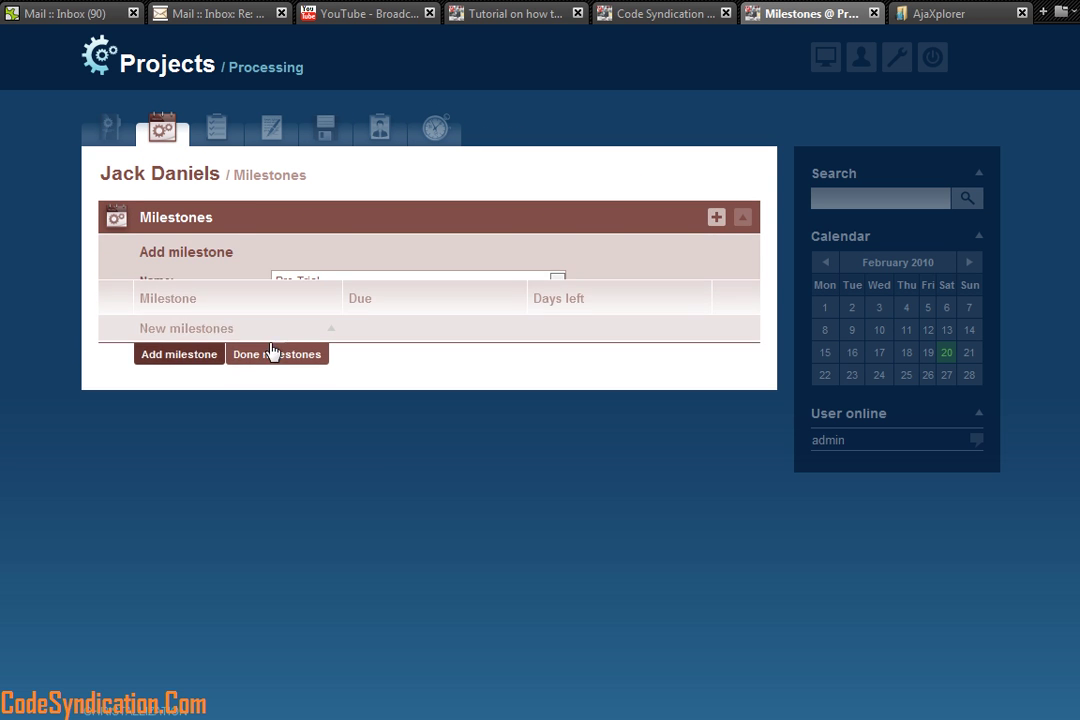
{"action": "left_click", "coordinate": [520, 283]}
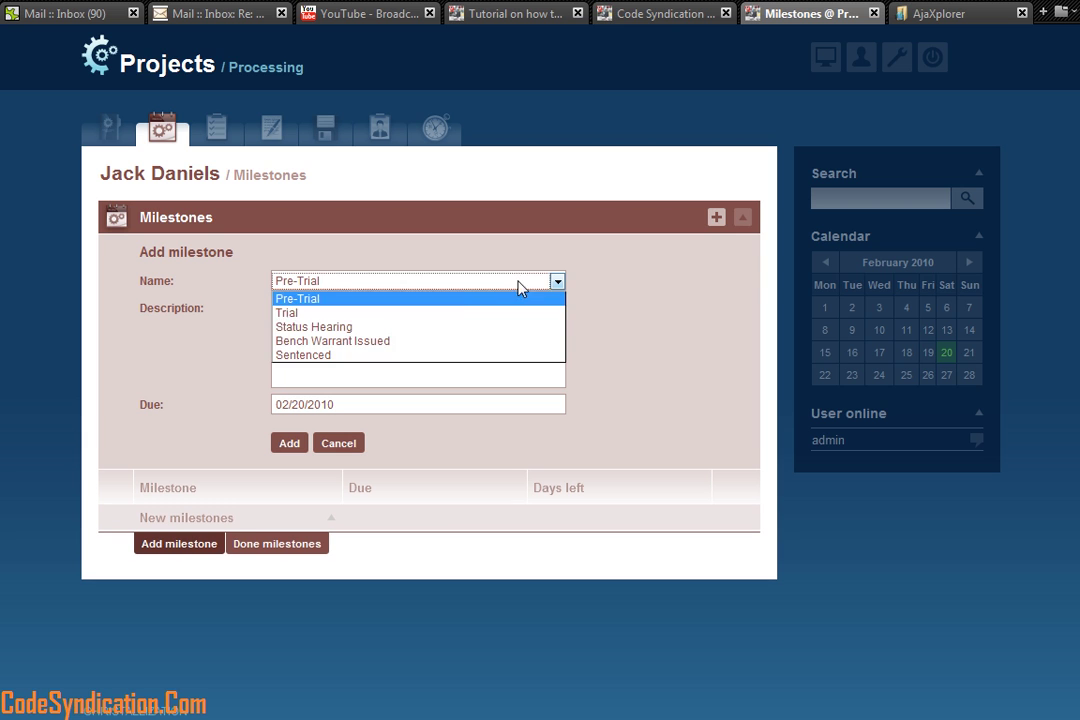
{"action": "left_click", "coordinate": [408, 328]}
{"action": "left_click", "coordinate": [373, 323]}
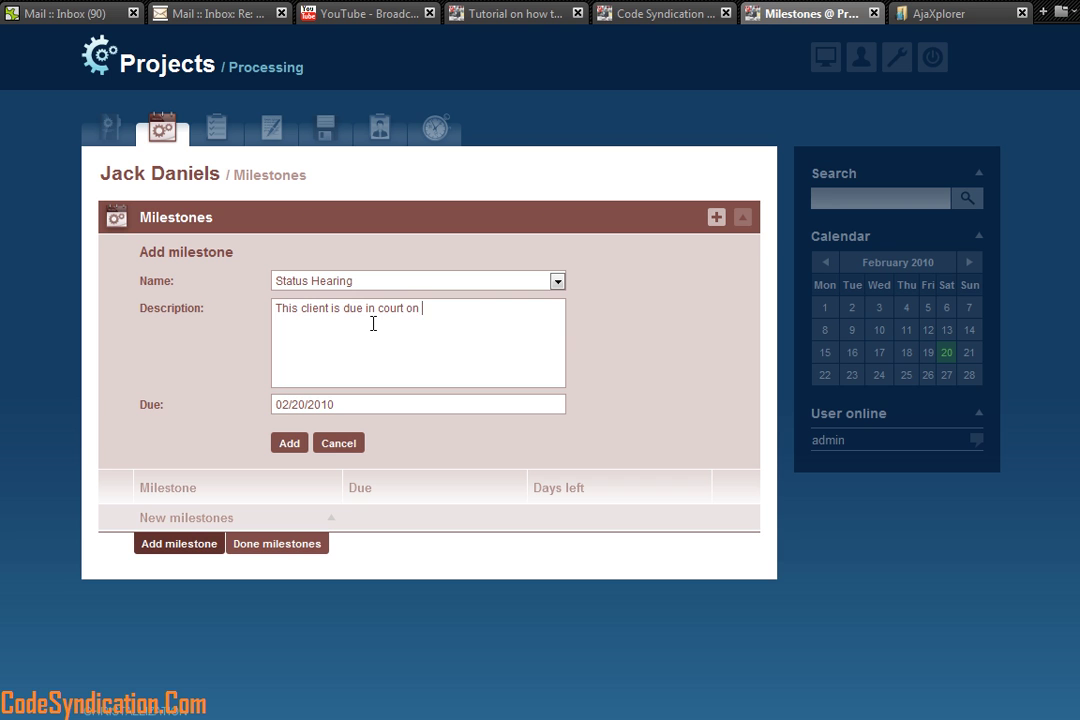
{"action": "type", "text": "specified"}
{"action": "left_click", "coordinate": [337, 404]}
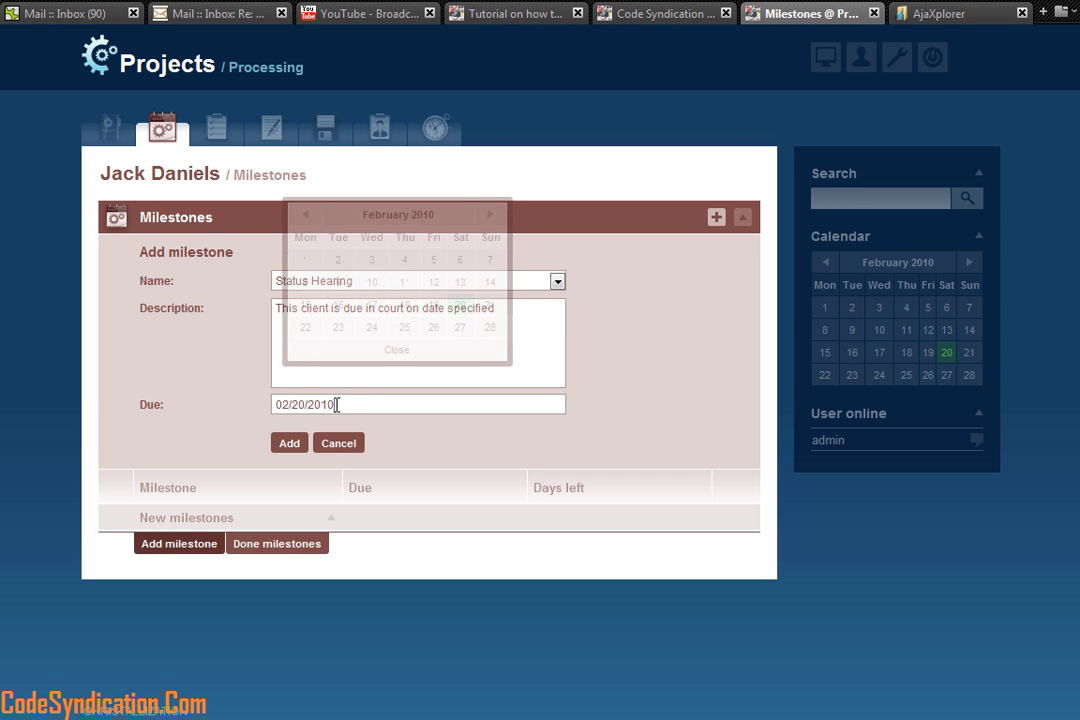
{"action": "left_click", "coordinate": [490, 216]}
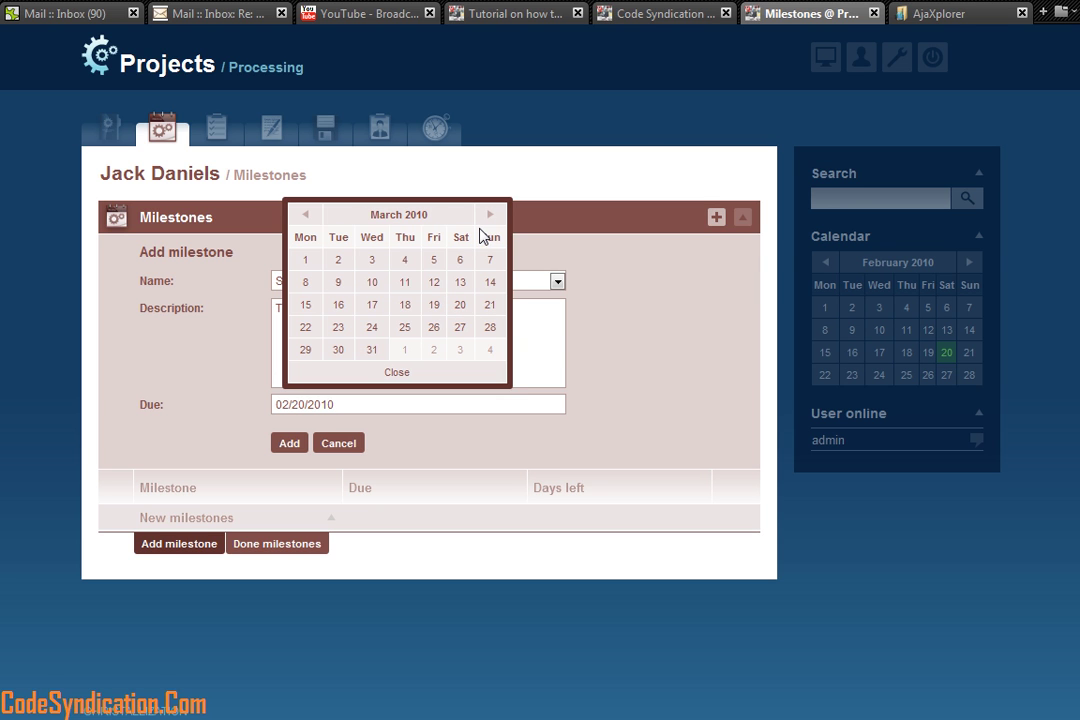
{"action": "left_click", "coordinate": [305, 216]}
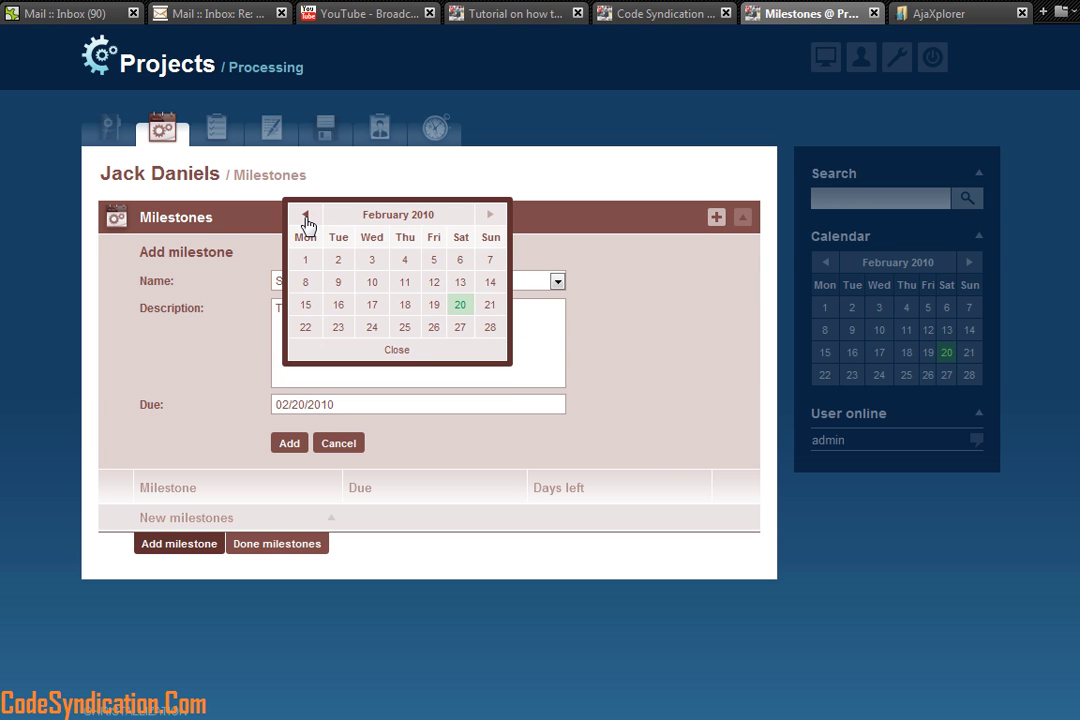
{"action": "left_click", "coordinate": [434, 328]}
{"action": "left_click", "coordinate": [289, 444]}
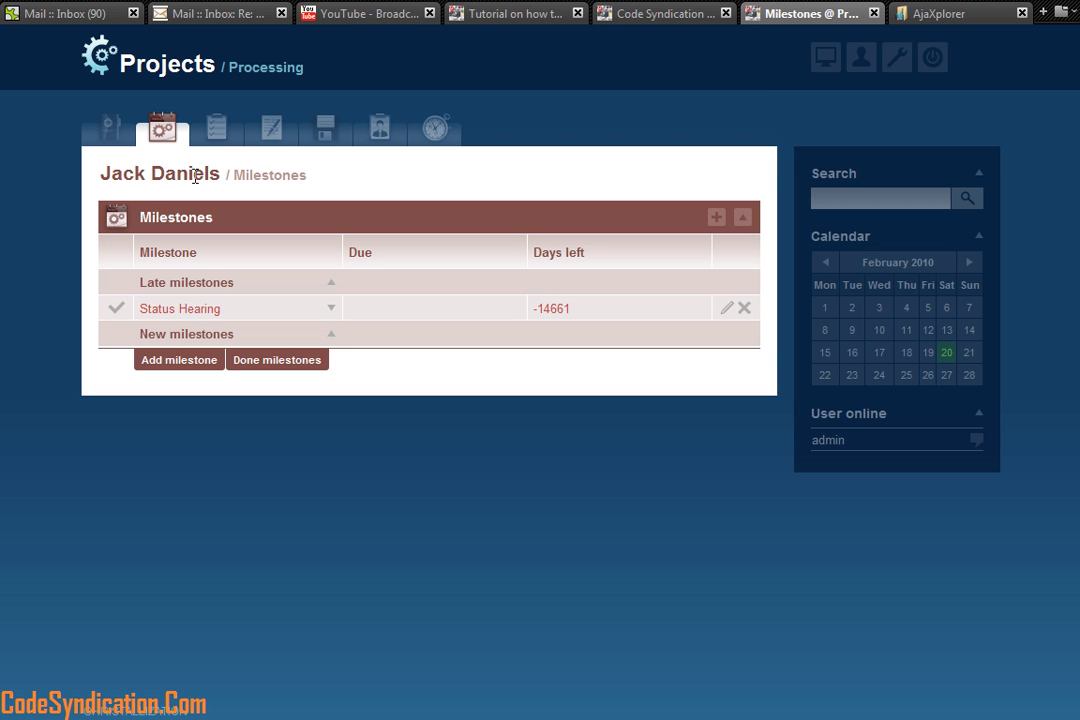
Step: From the Desktop, open the Jack Daniels project's Milestones list
{"action": "left_click", "coordinate": [822, 60]}
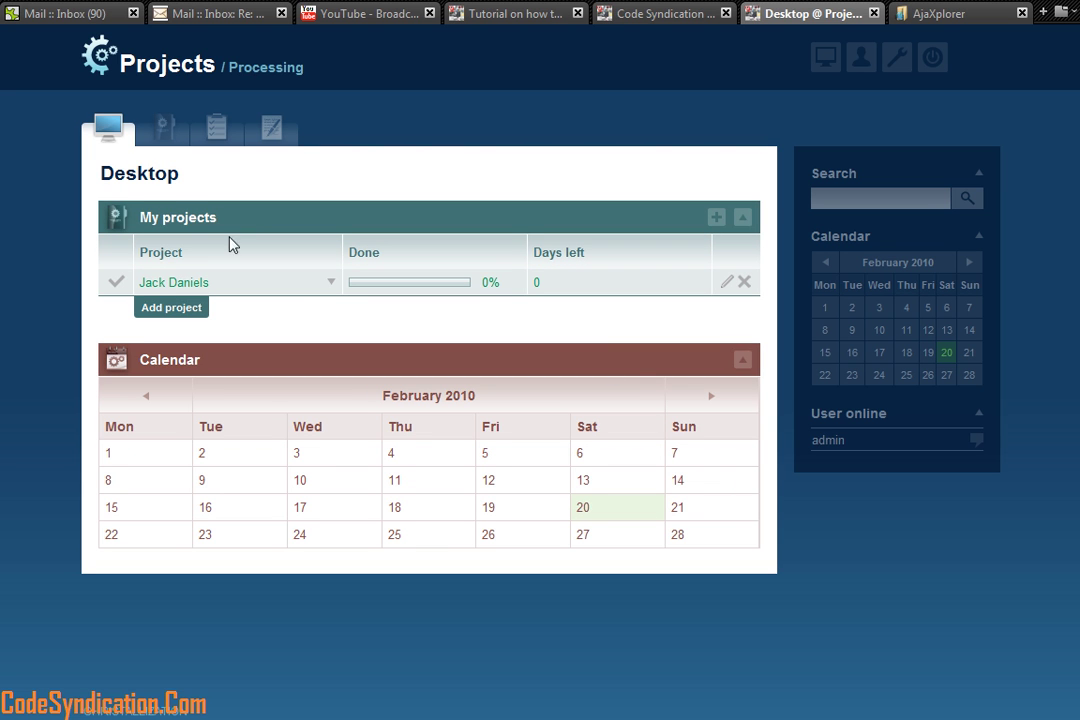
{"action": "left_click", "coordinate": [160, 283]}
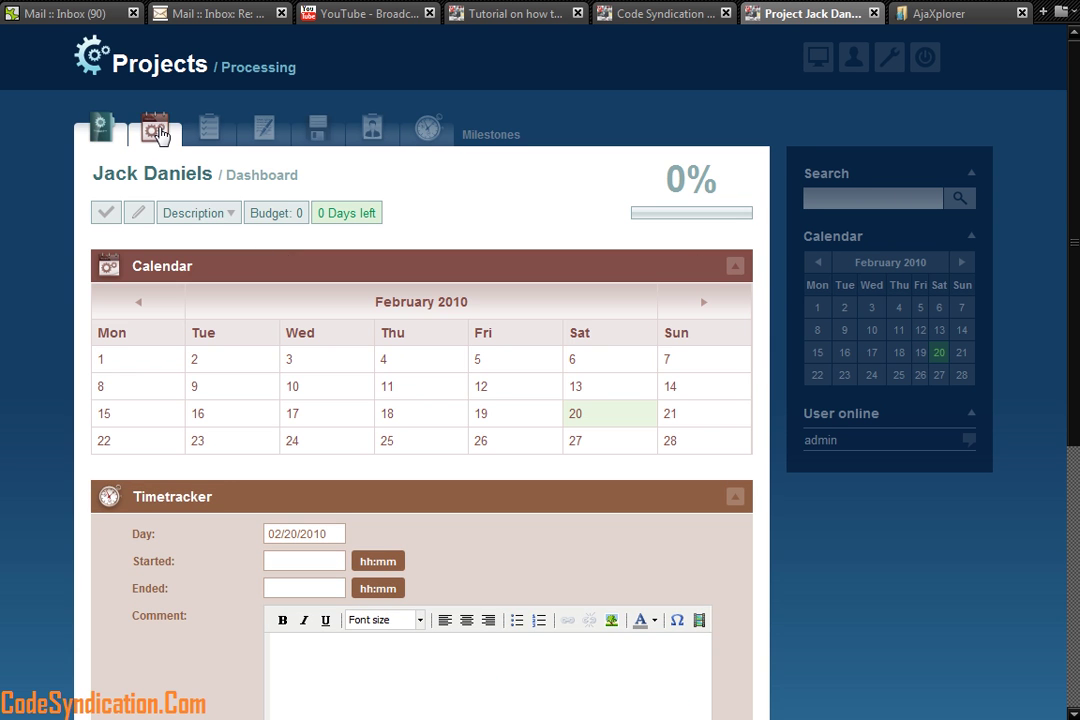
{"action": "left_click", "coordinate": [159, 133]}
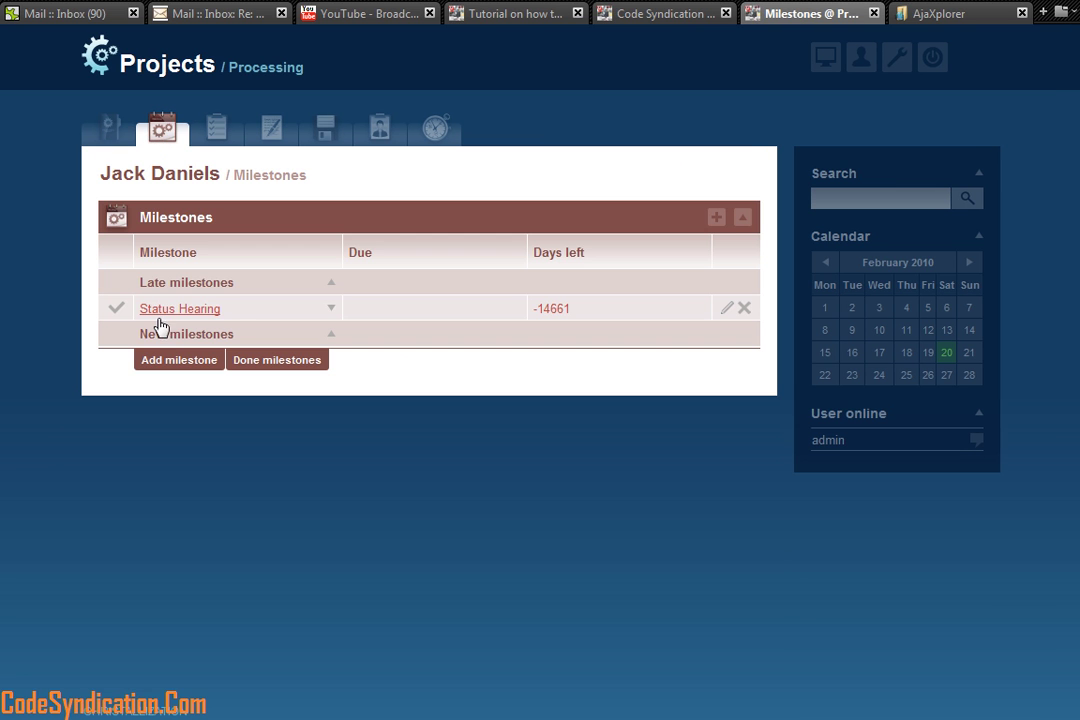
Step: Change the Status Hearing milestone's end date to 19 February 2010 and save it
{"action": "left_click", "coordinate": [726, 309]}
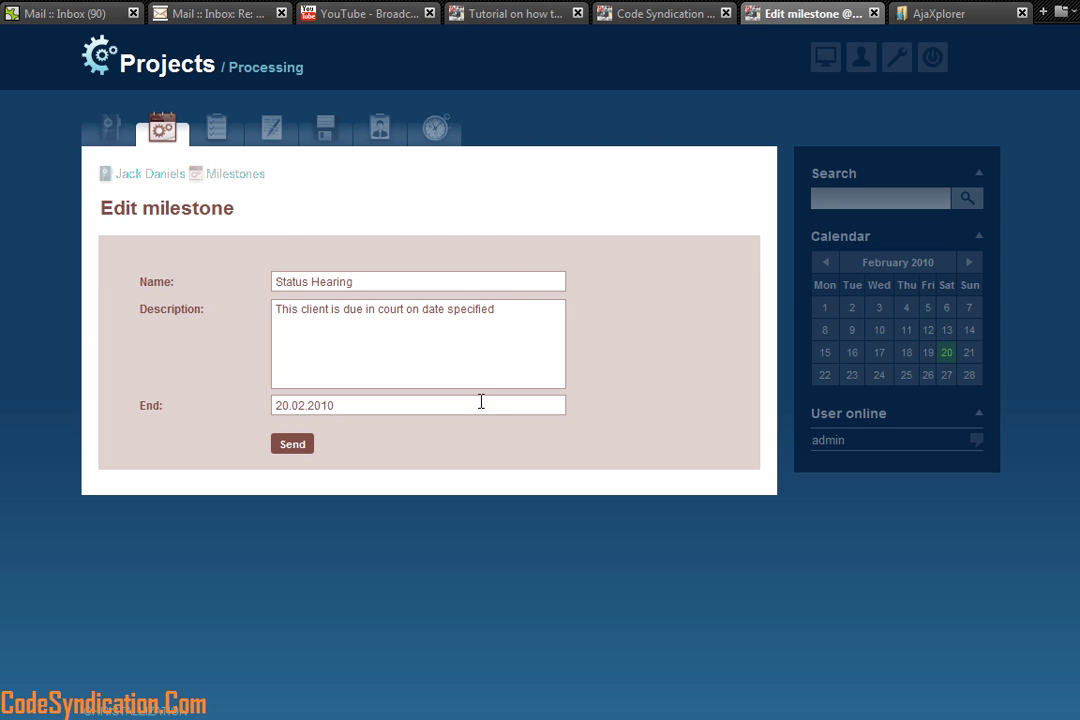
{"action": "left_click", "coordinate": [308, 410]}
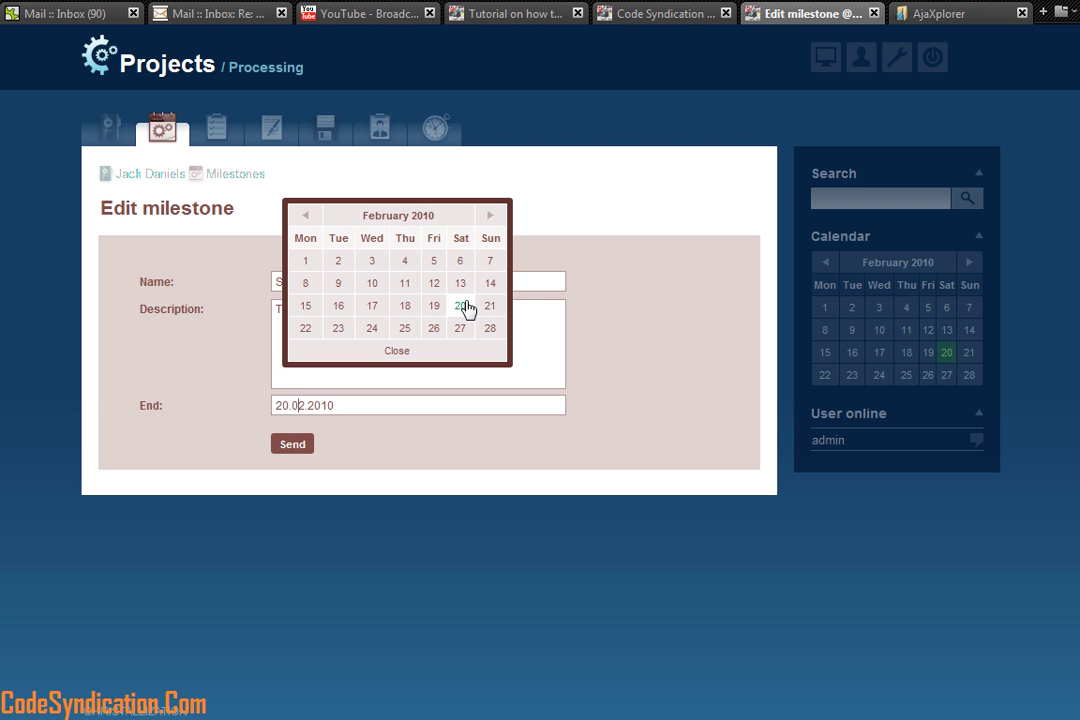
{"action": "left_click", "coordinate": [434, 306]}
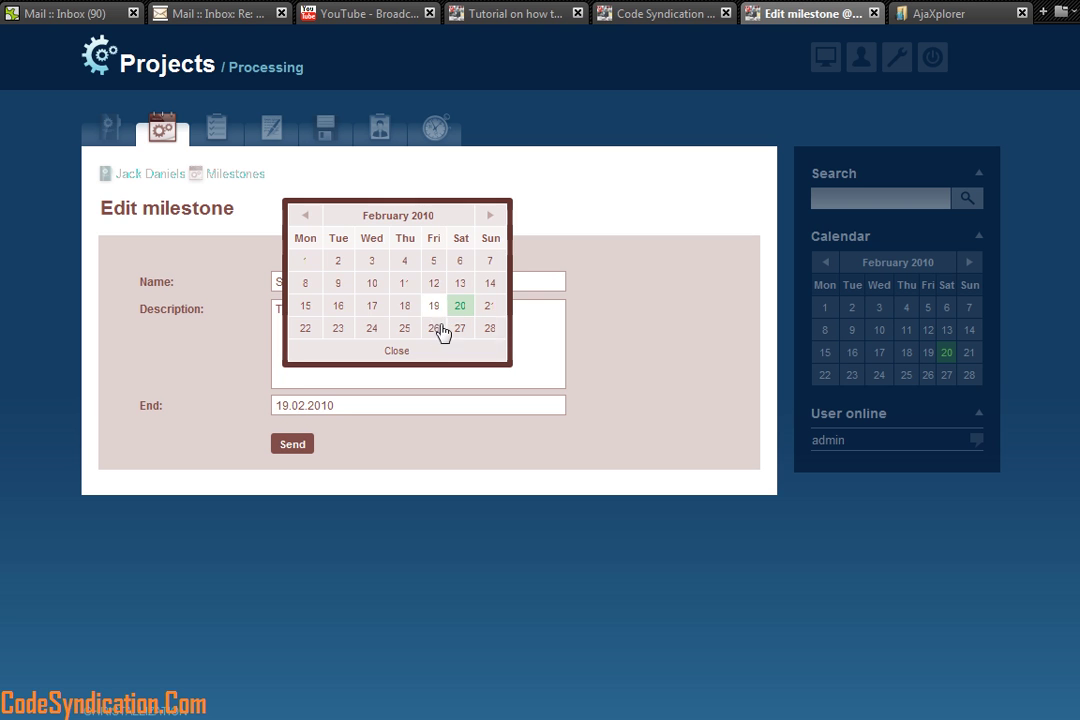
{"action": "left_click", "coordinate": [451, 386]}
{"action": "left_click", "coordinate": [299, 446]}
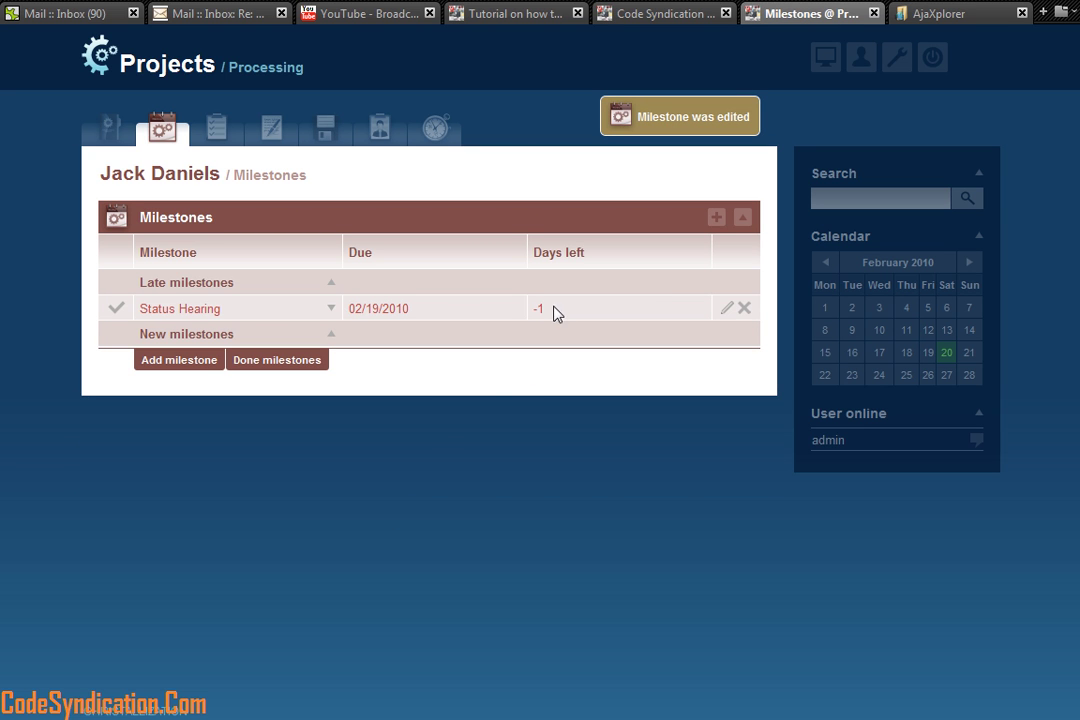
Step: On the Desktop calendar, view Status Hearing's description on 19 February, then open Jack Daniels
{"action": "left_click", "coordinate": [820, 64]}
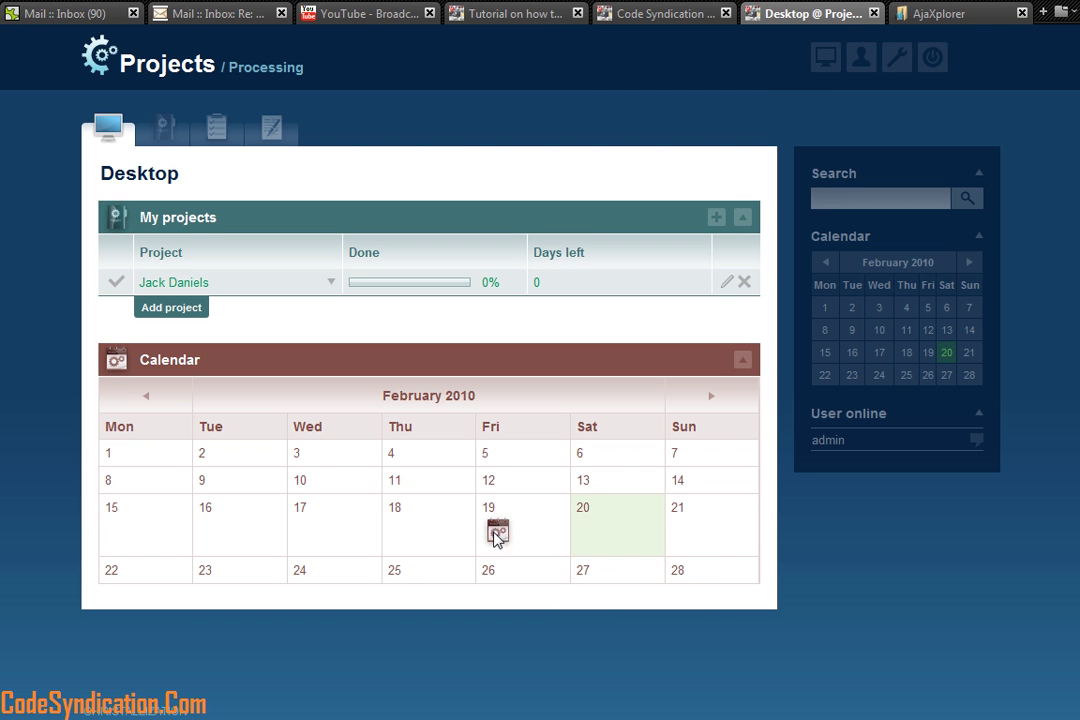
{"action": "left_click", "coordinate": [495, 535]}
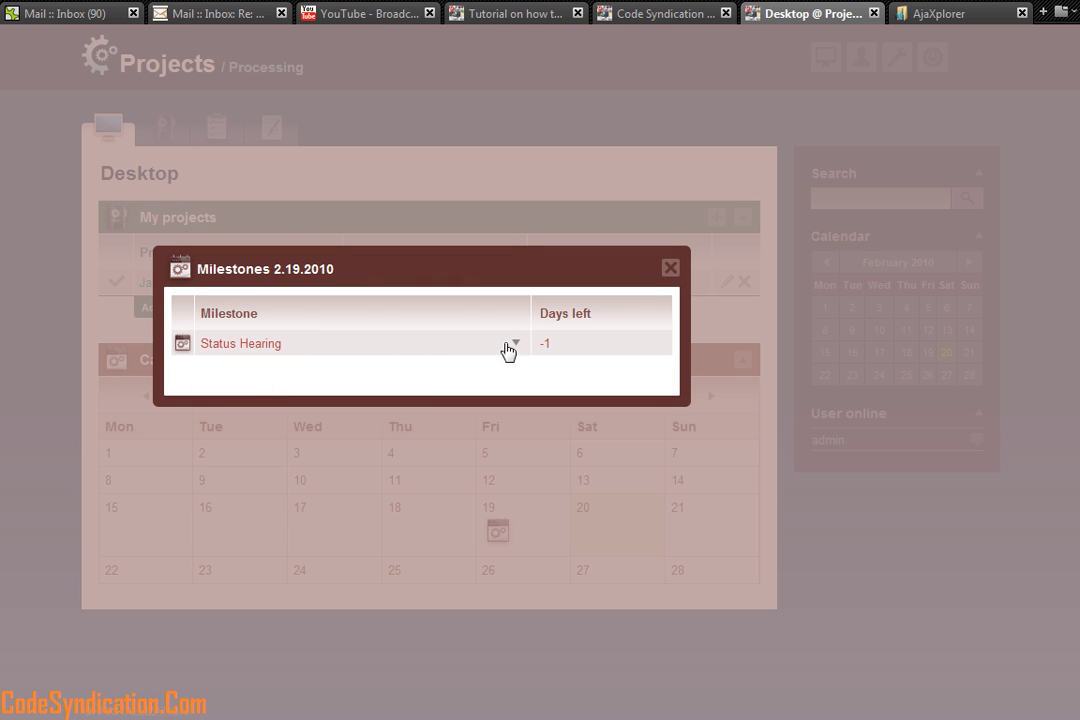
{"action": "left_click", "coordinate": [516, 344]}
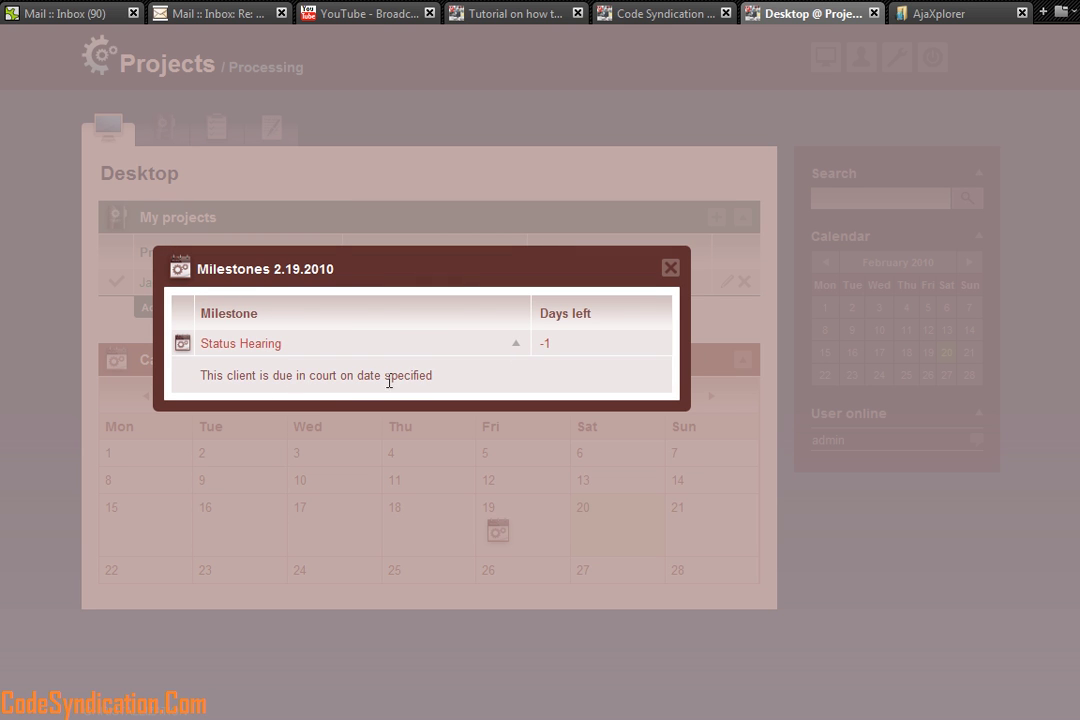
{"action": "left_click_drag", "start_coordinate": [335, 268], "coordinate": [271, 265]}
{"action": "left_click", "coordinate": [670, 268]}
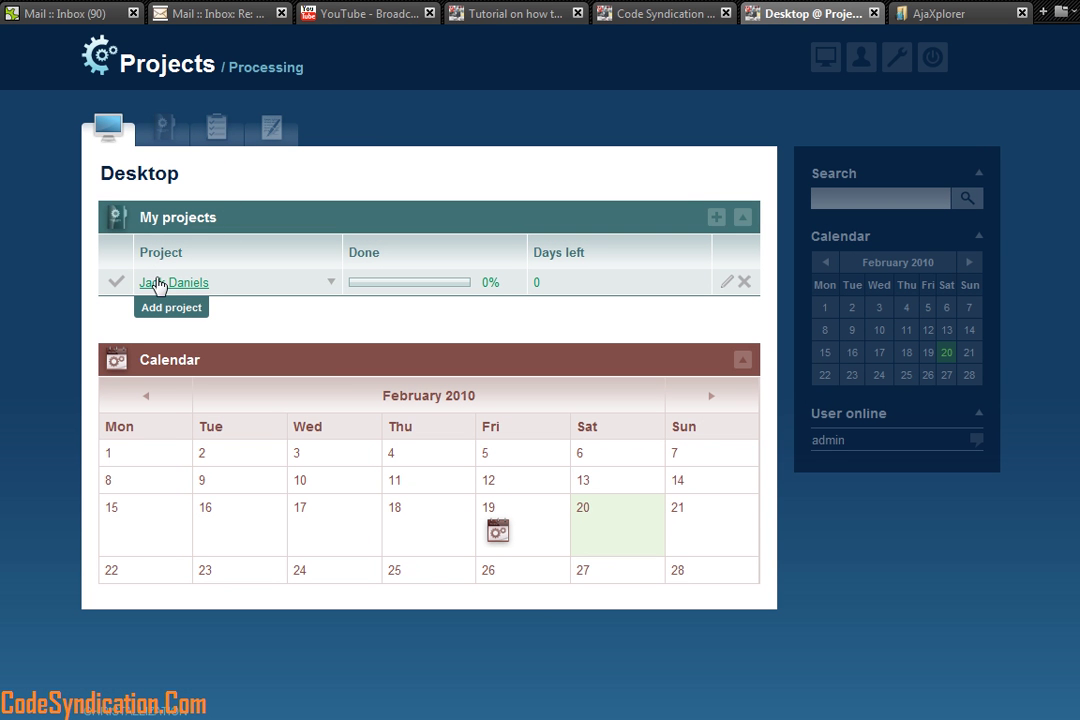
{"action": "left_click", "coordinate": [153, 314]}
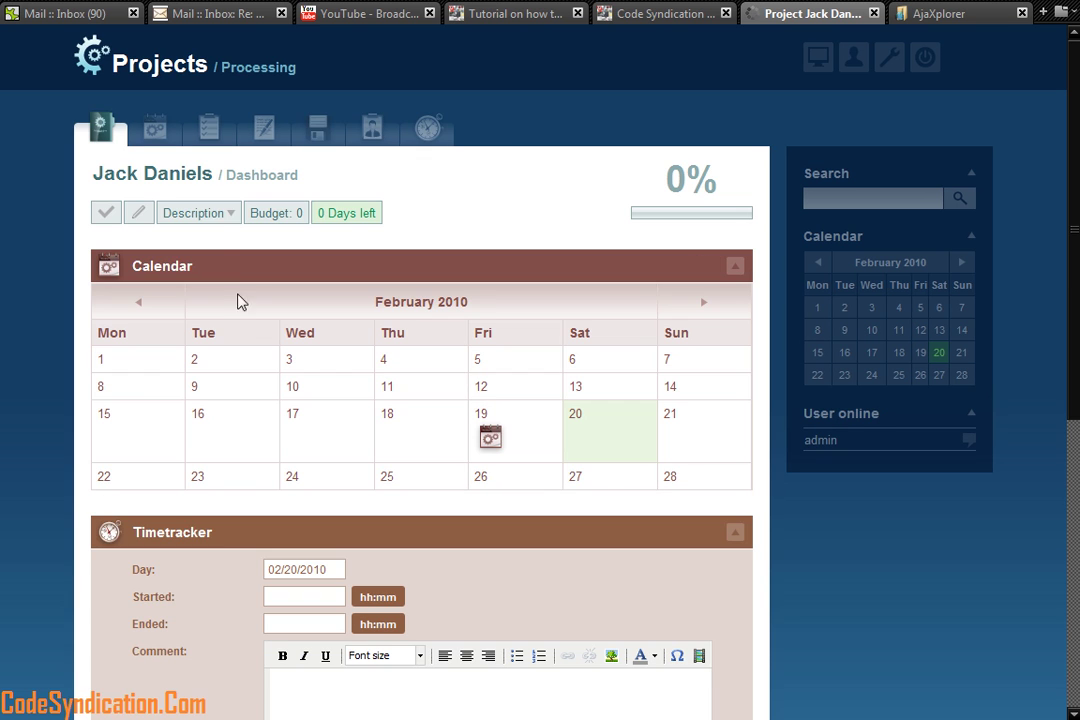
Step: Post a Jack Daniels message titled 'Call Client to verify' with body 'Blah blah', without attachments
{"action": "left_click", "coordinate": [263, 131]}
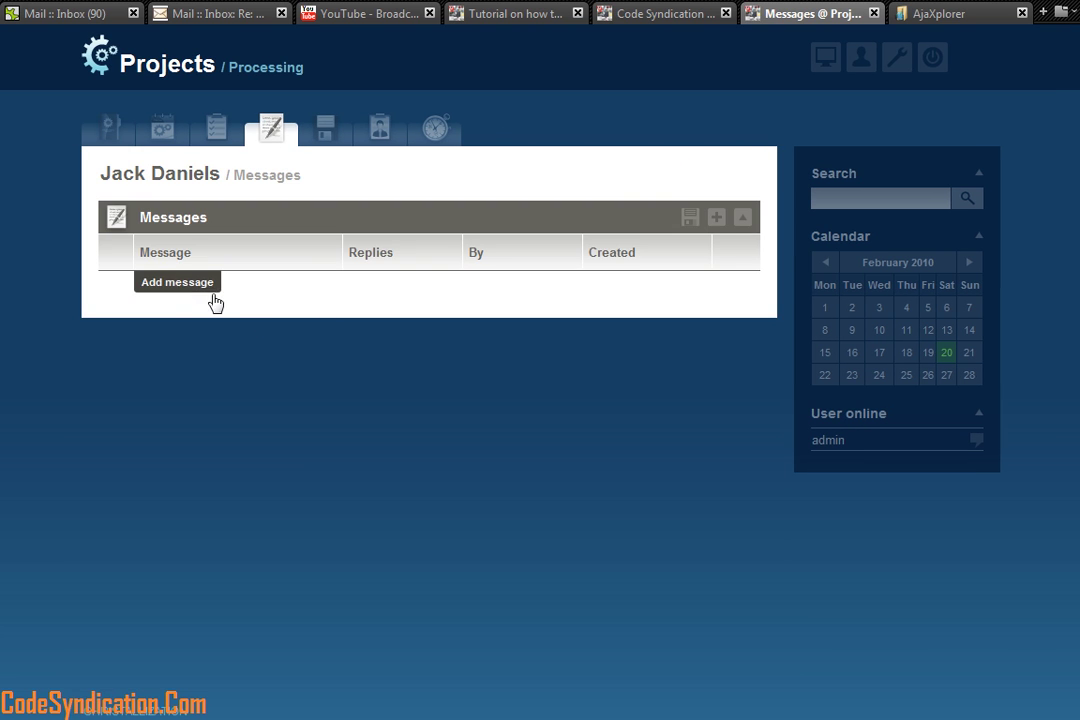
{"action": "left_click", "coordinate": [205, 285]}
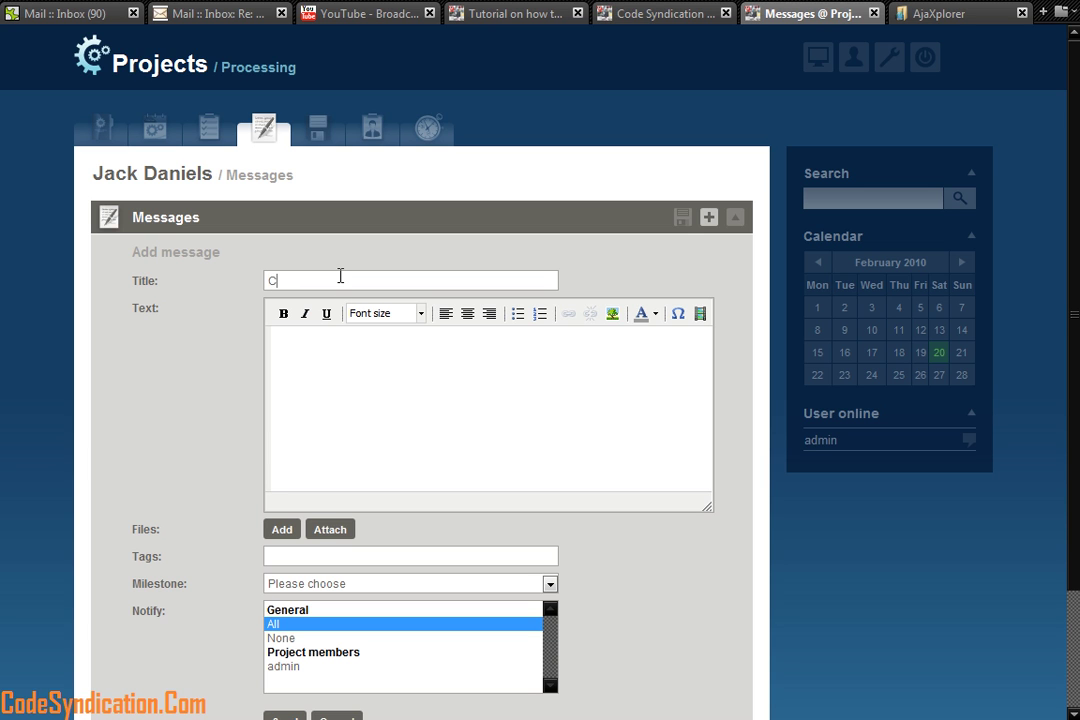
{"action": "type", "text": "leinmty"}
{"action": "left_click", "coordinate": [339, 408]}
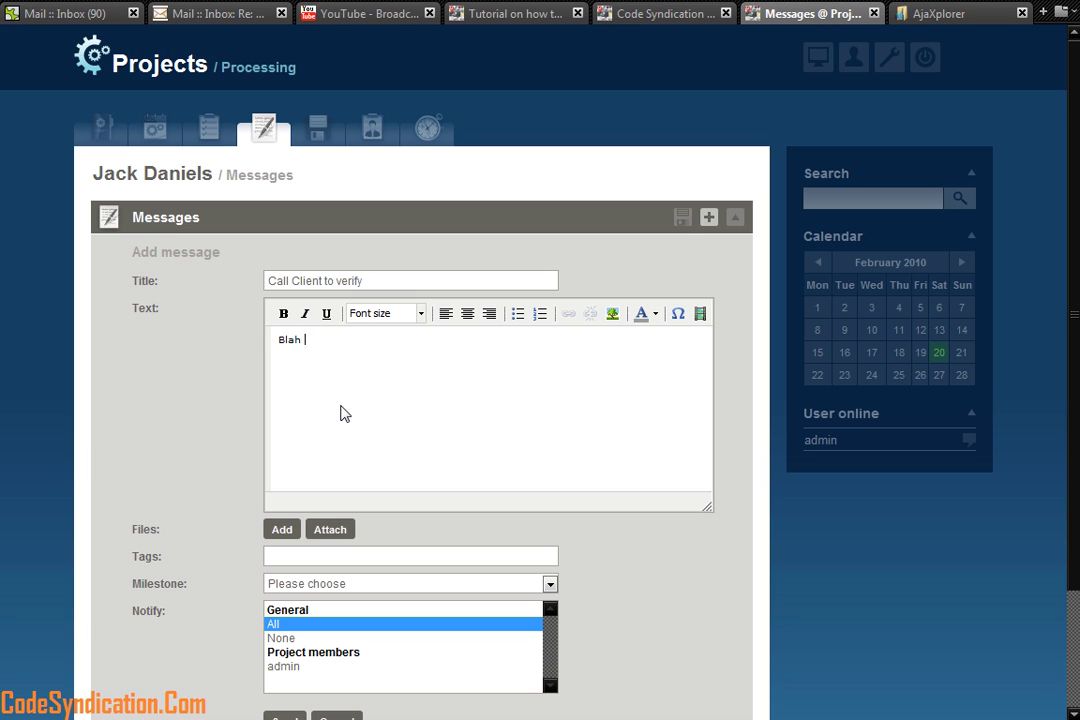
{"action": "type", "text": "Blah blah"}
{"action": "scroll", "coordinate": [350, 430], "scroll_direction": "down", "scroll_amount": 3}
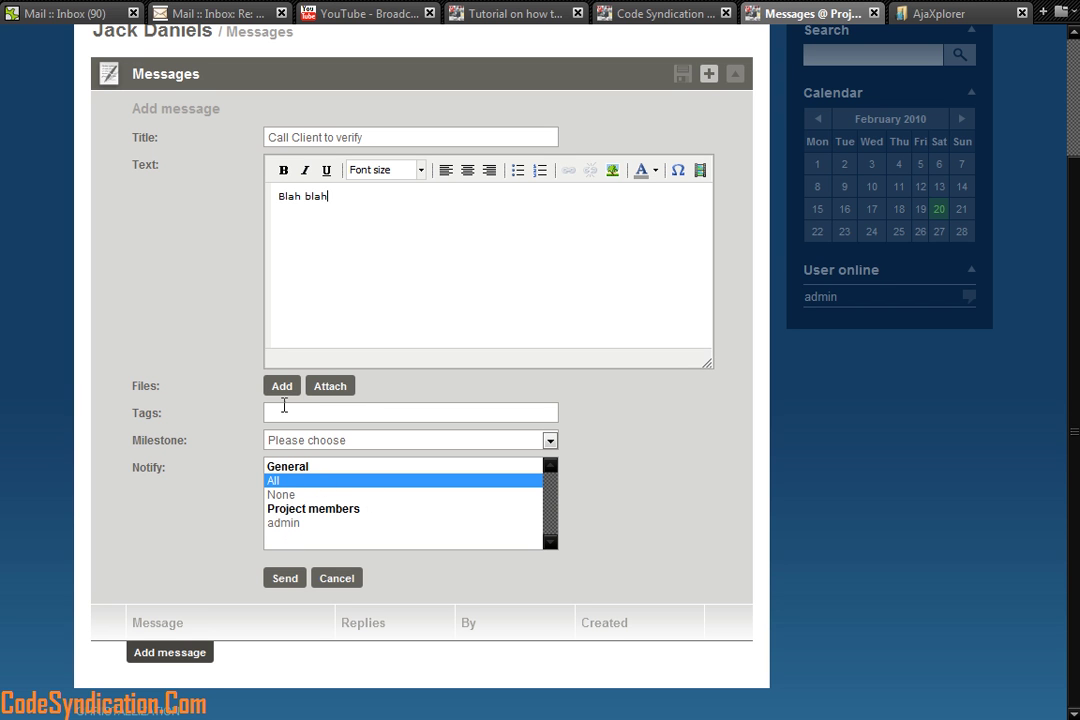
{"action": "left_click", "coordinate": [282, 388]}
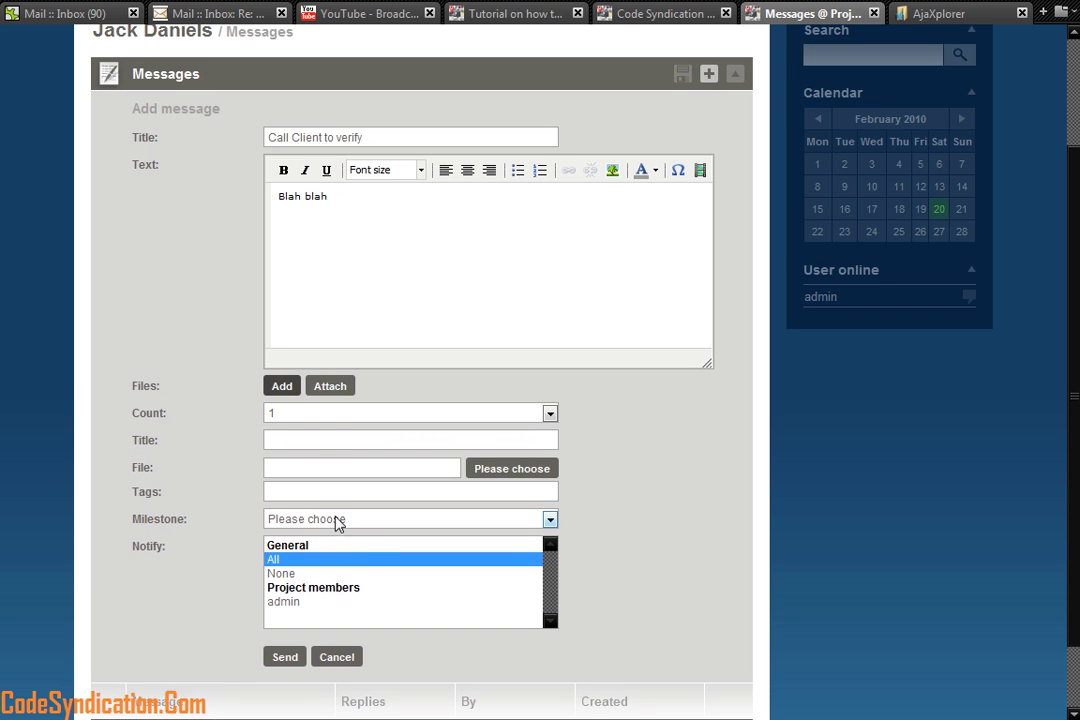
{"action": "left_click", "coordinate": [282, 390]}
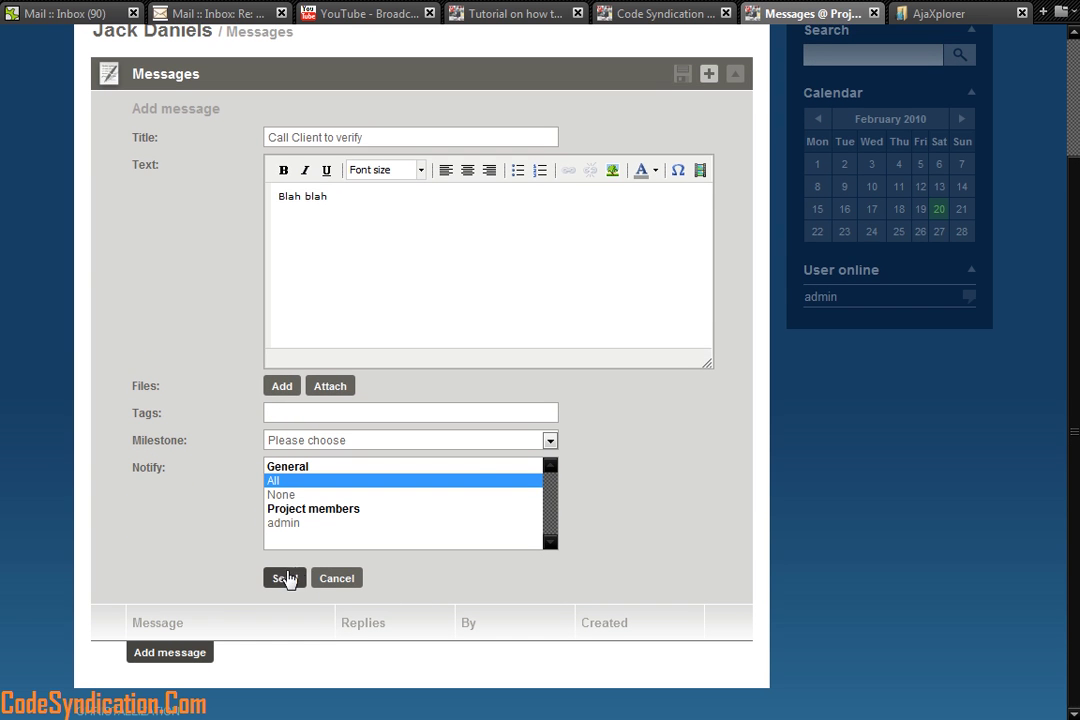
{"action": "left_click", "coordinate": [286, 578]}
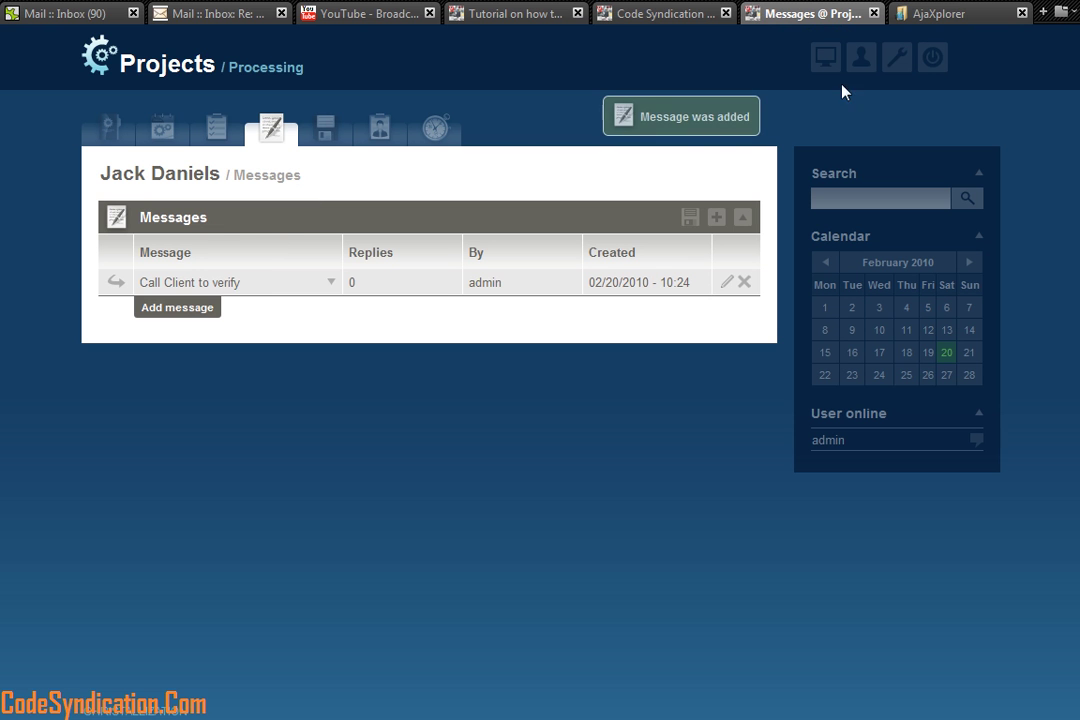
Step: Return to the Desktop and scroll to My messages showing 'Call Client to verify'
{"action": "left_click", "coordinate": [827, 65]}
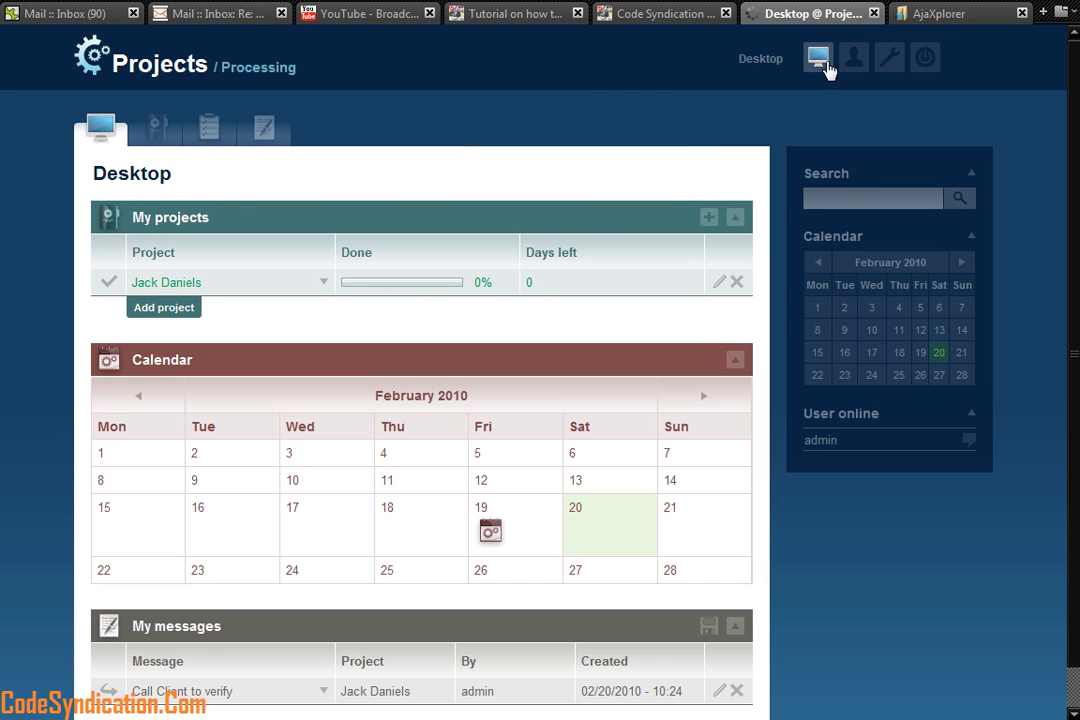
{"action": "scroll", "coordinate": [378, 388], "scroll_direction": "down", "scroll_amount": 1}
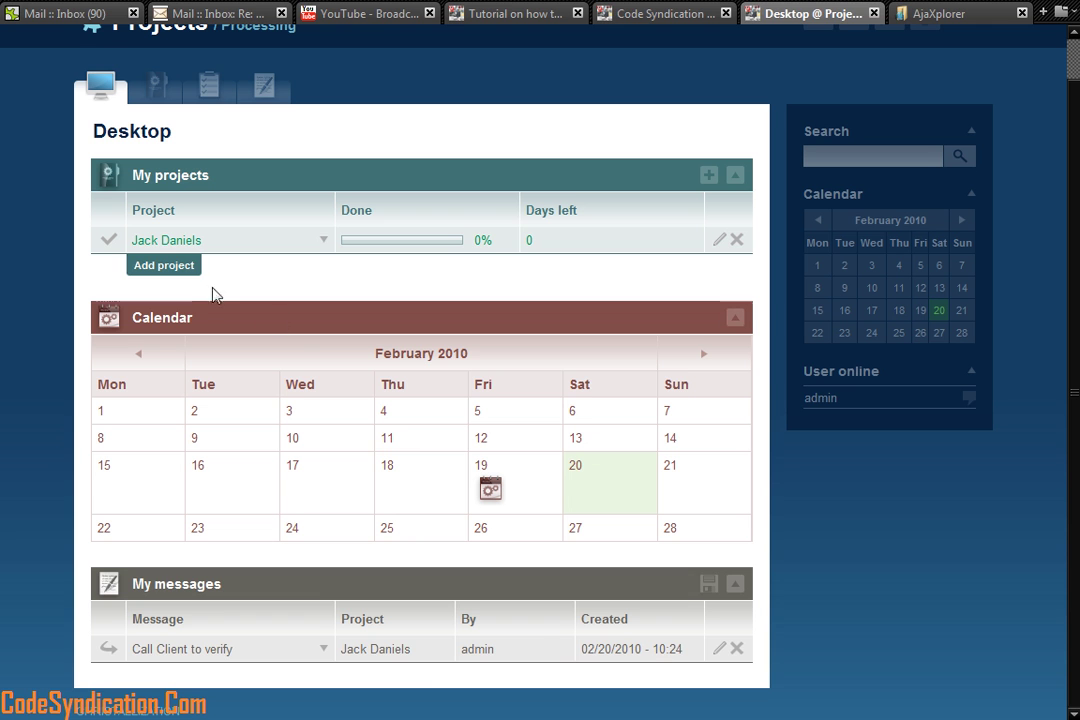
Step: Open the Jack Daniels dashboard and highlight its project, Status Hearing and message activity entries
{"action": "left_click", "coordinate": [150, 241]}
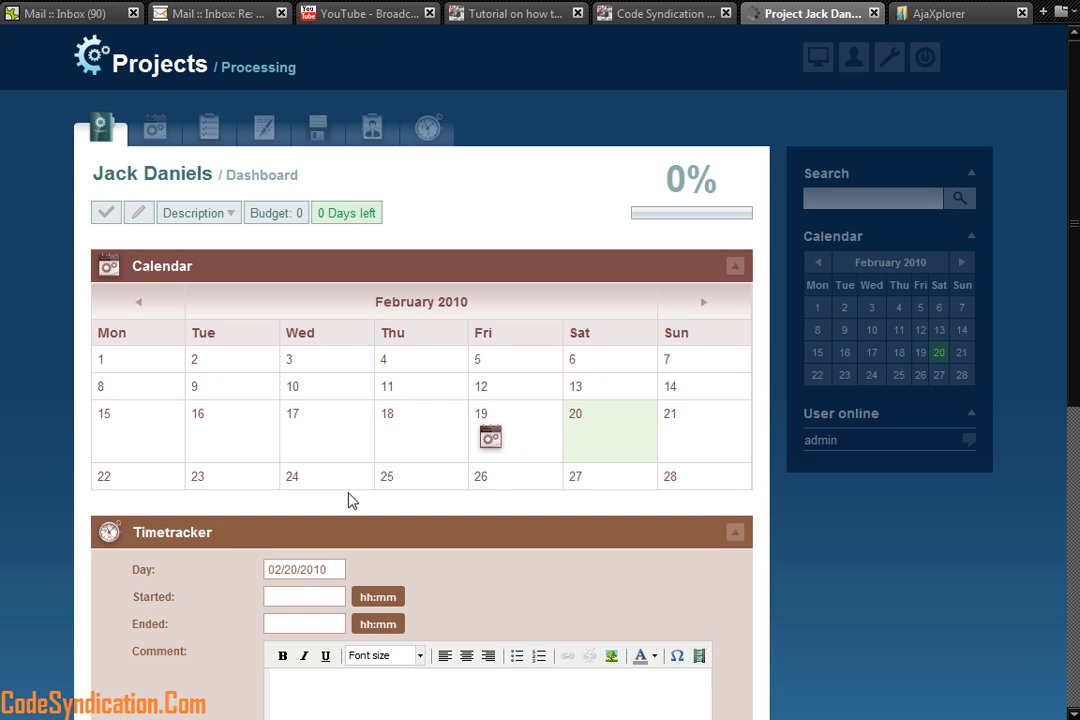
{"action": "scroll", "coordinate": [352, 500], "scroll_direction": "down", "scroll_amount": 6}
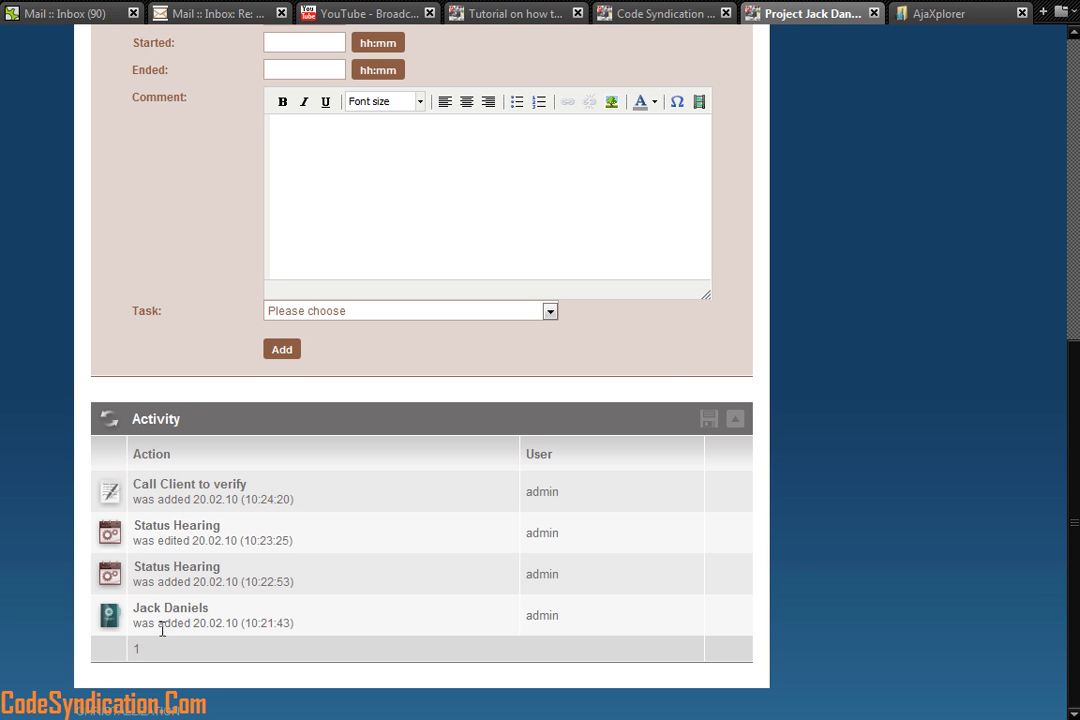
{"action": "left_click_drag", "start_coordinate": [218, 619], "coordinate": [133, 607]}
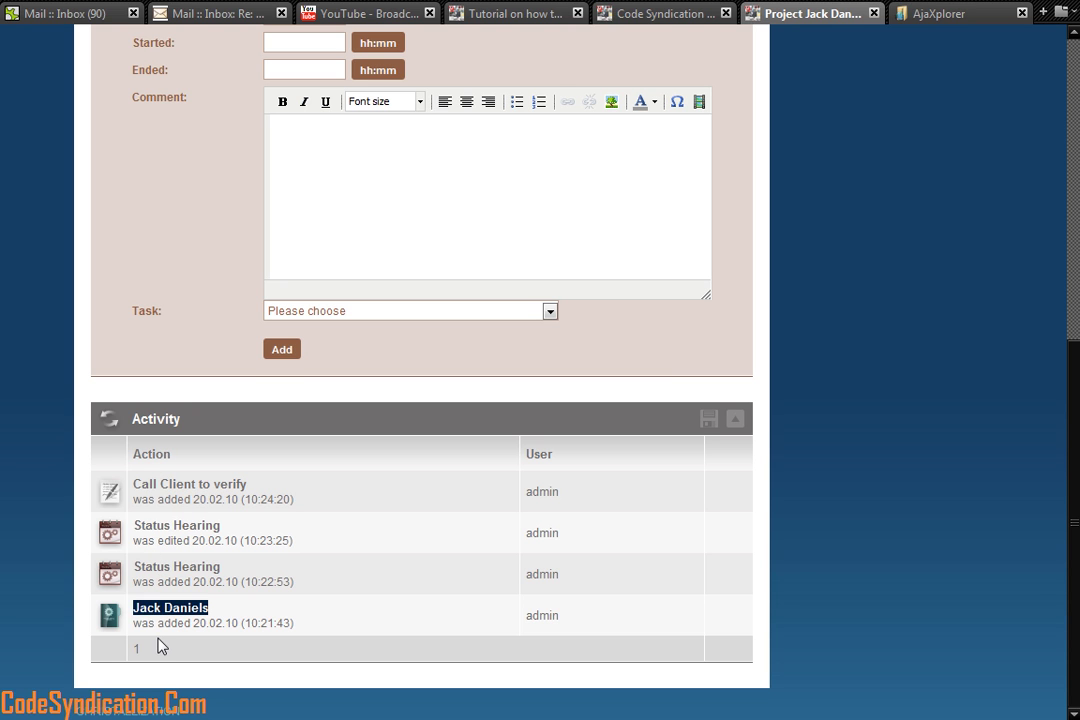
{"action": "left_click_drag", "start_coordinate": [221, 568], "coordinate": [138, 562]}
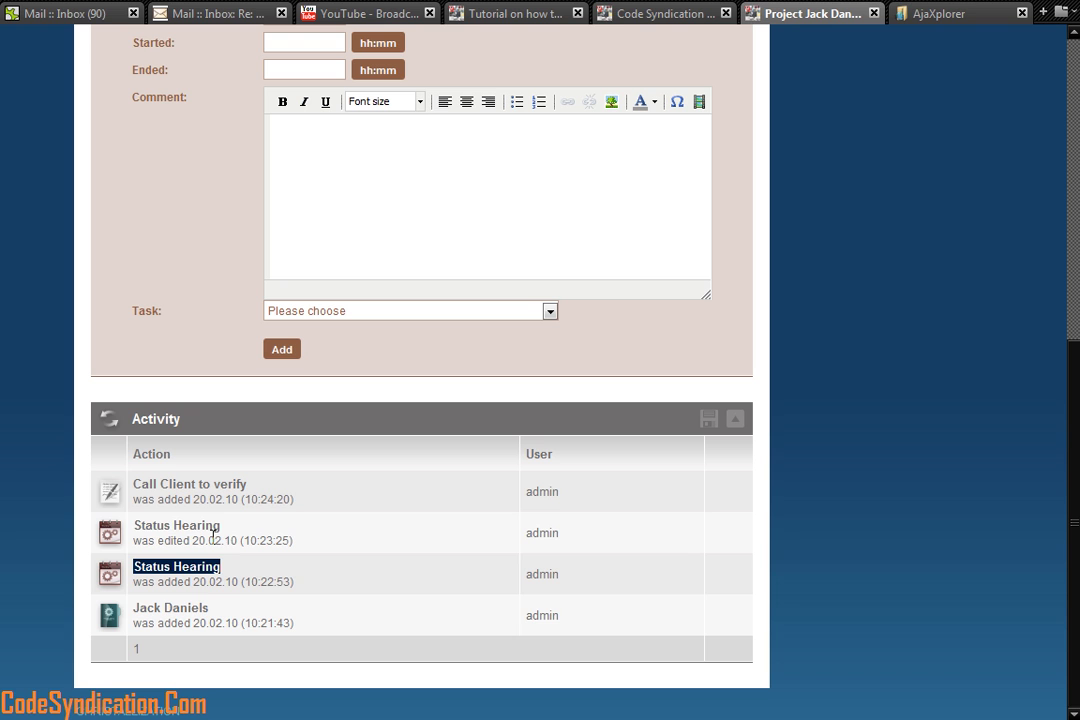
{"action": "left_click_drag", "start_coordinate": [221, 527], "coordinate": [133, 525]}
{"action": "left_click_drag", "start_coordinate": [248, 485], "coordinate": [135, 489]}
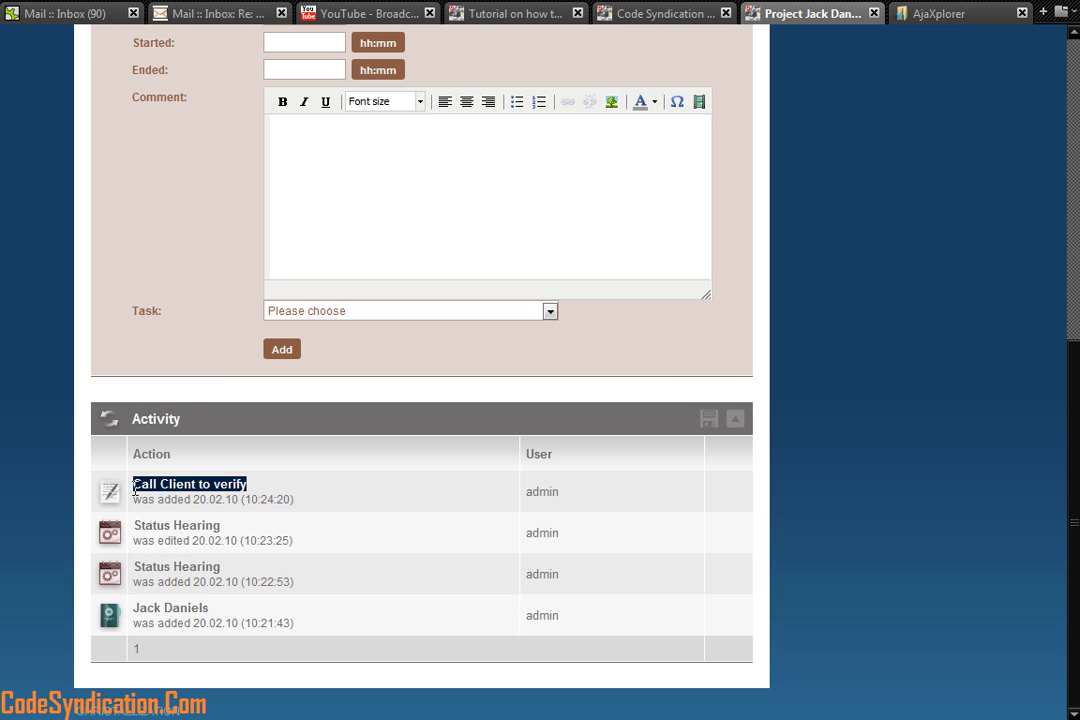
{"action": "left_click_drag", "start_coordinate": [575, 643], "coordinate": [562, 485]}
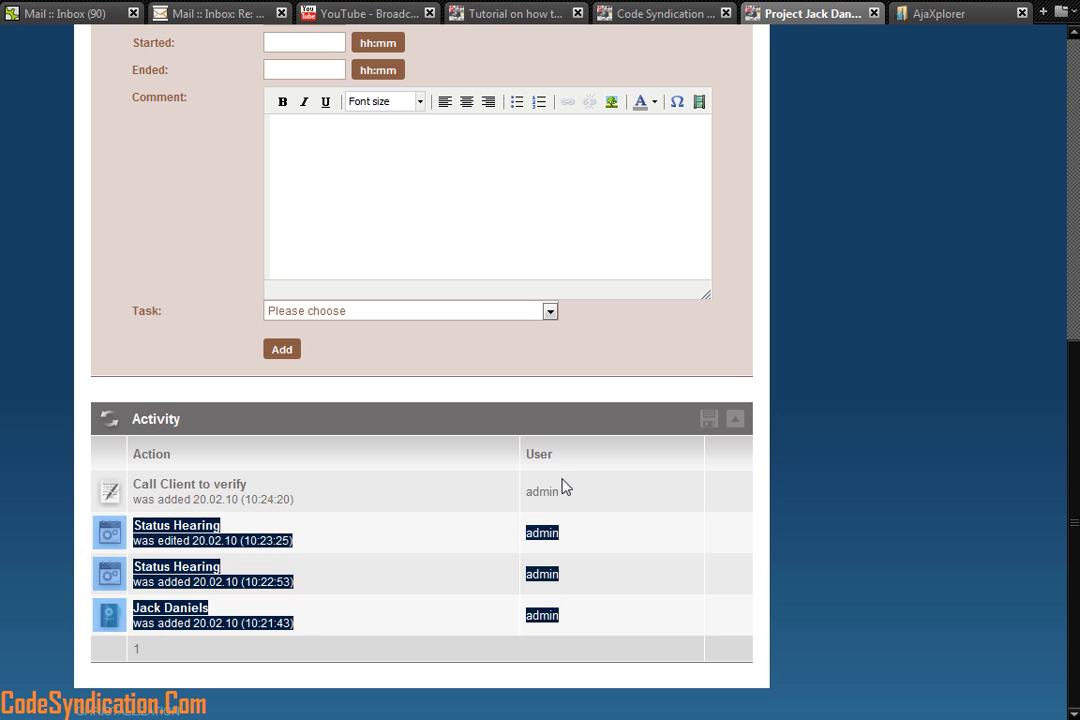
{"action": "left_click", "coordinate": [565, 500]}
{"action": "scroll", "coordinate": [790, 668], "scroll_direction": "up", "scroll_amount": 5}
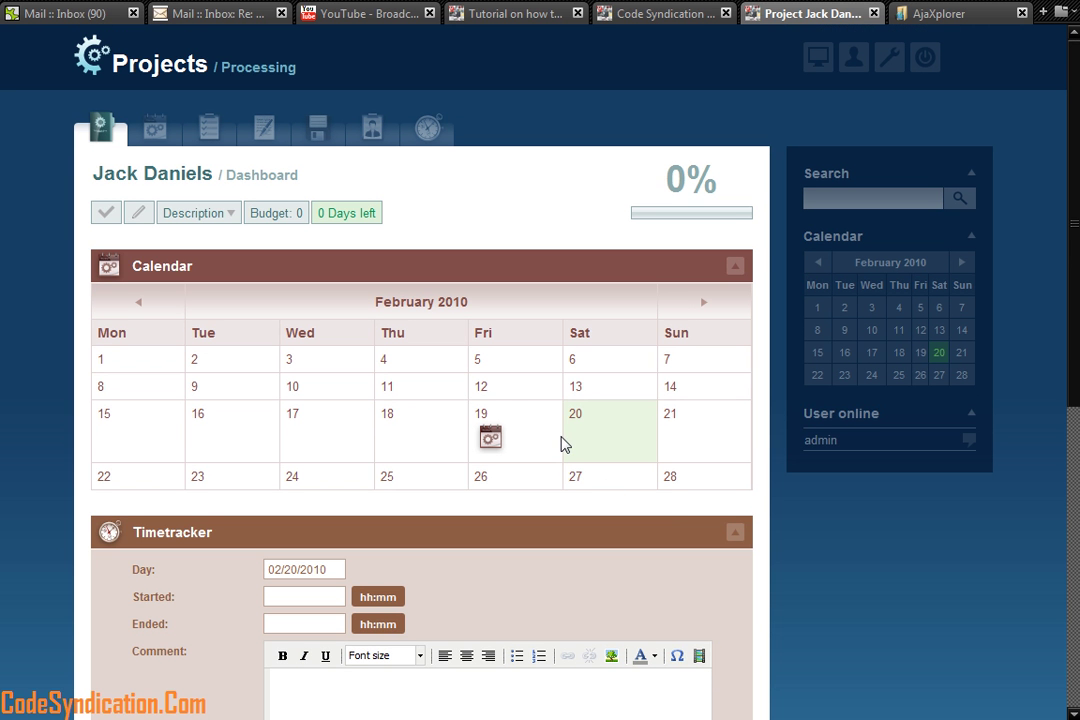
{"action": "scroll", "coordinate": [567, 455], "scroll_direction": "down", "scroll_amount": 5}
{"action": "scroll", "coordinate": [644, 516], "scroll_direction": "up", "scroll_amount": 4}
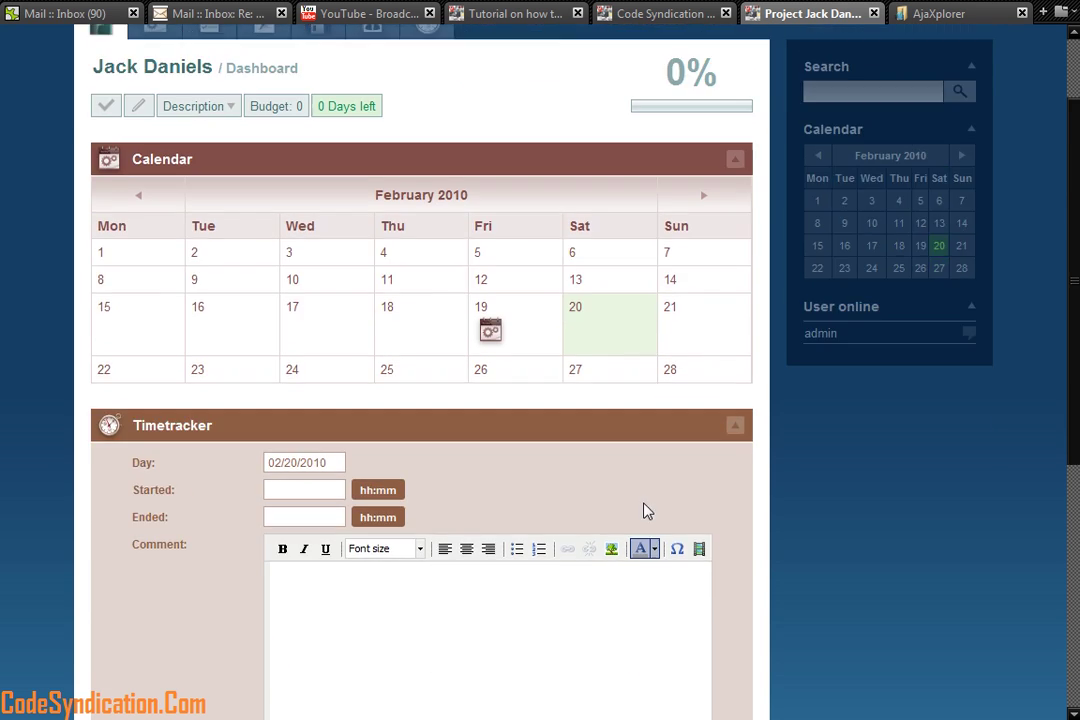
{"action": "scroll", "coordinate": [645, 510], "scroll_direction": "up", "scroll_amount": 1}
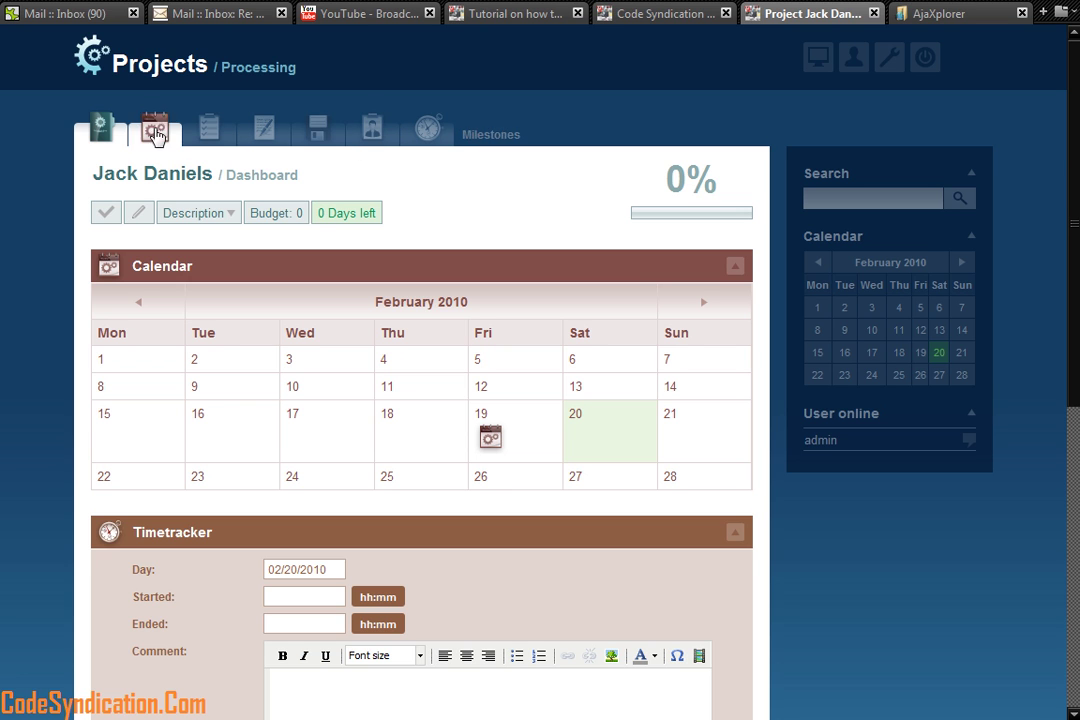
Step: Start adding a Jack Daniels file titled Discovery and open the file chooser
{"action": "left_click", "coordinate": [314, 130]}
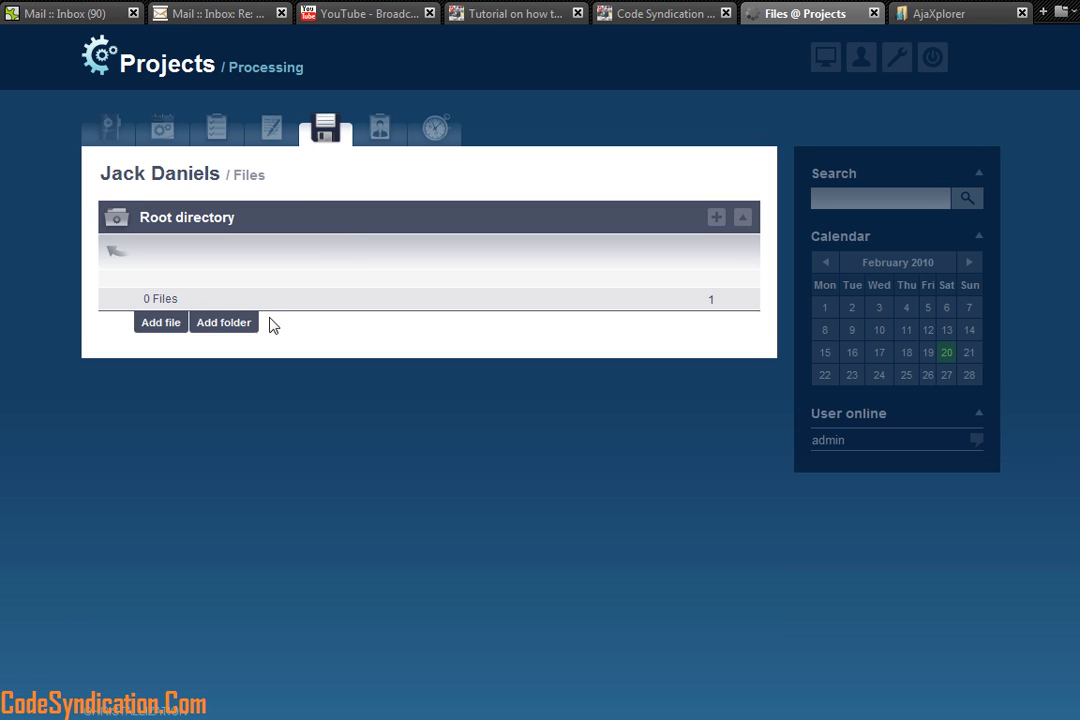
{"action": "left_click", "coordinate": [142, 322]}
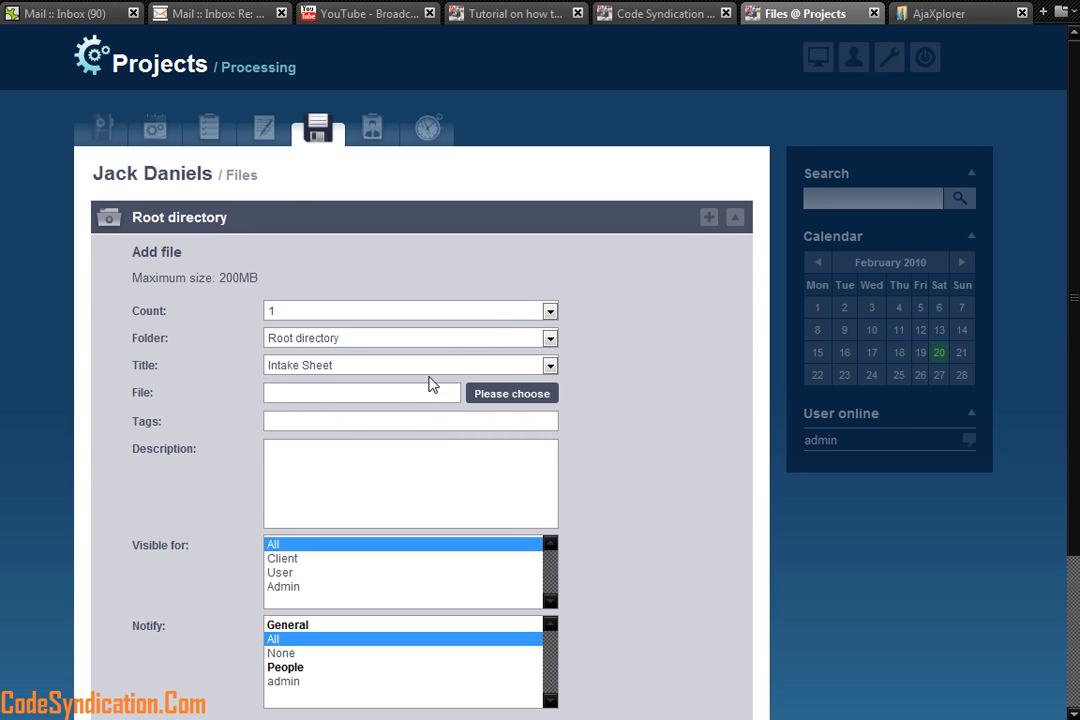
{"action": "left_click", "coordinate": [370, 367]}
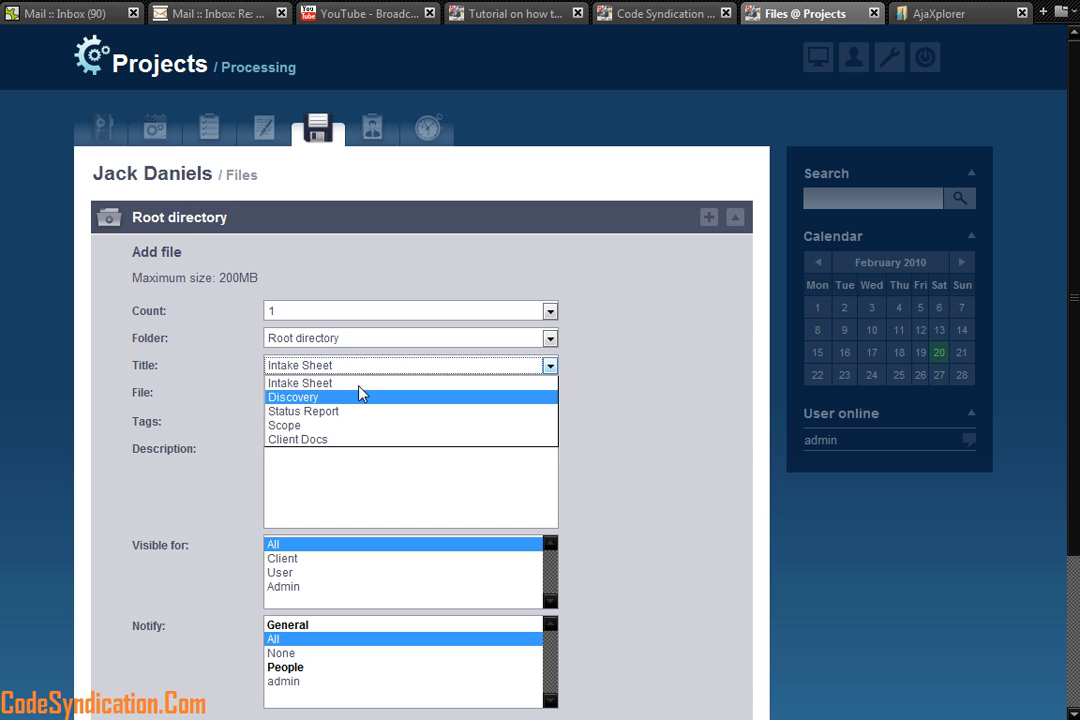
{"action": "left_click", "coordinate": [351, 399]}
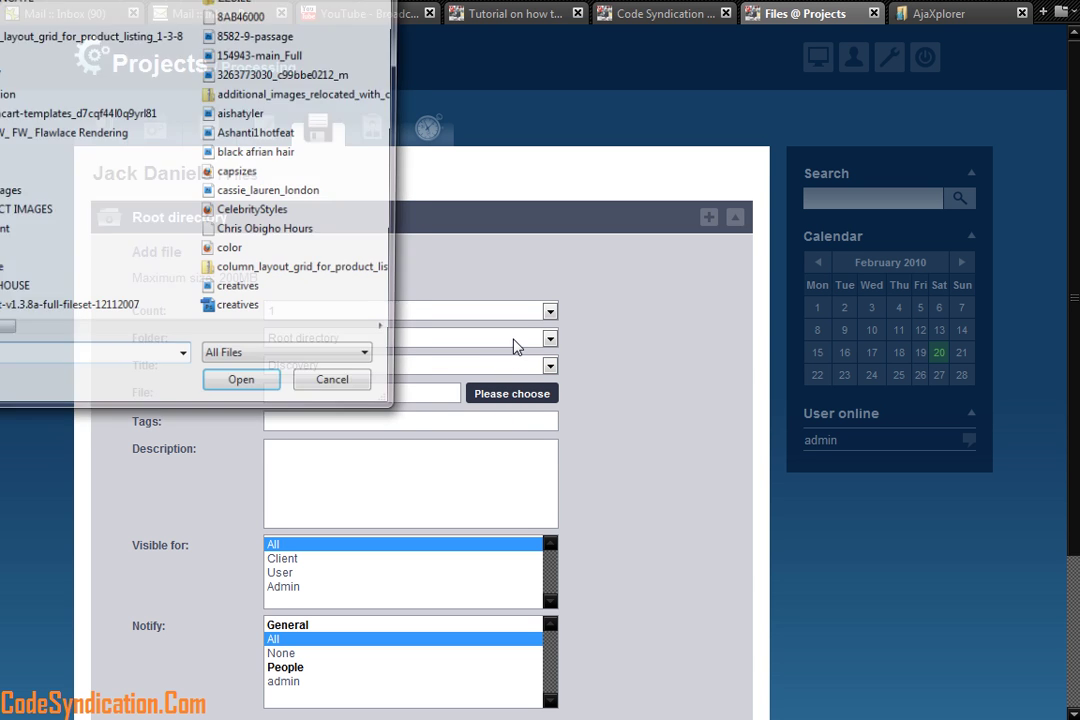
{"action": "left_click", "coordinate": [172, 334]}
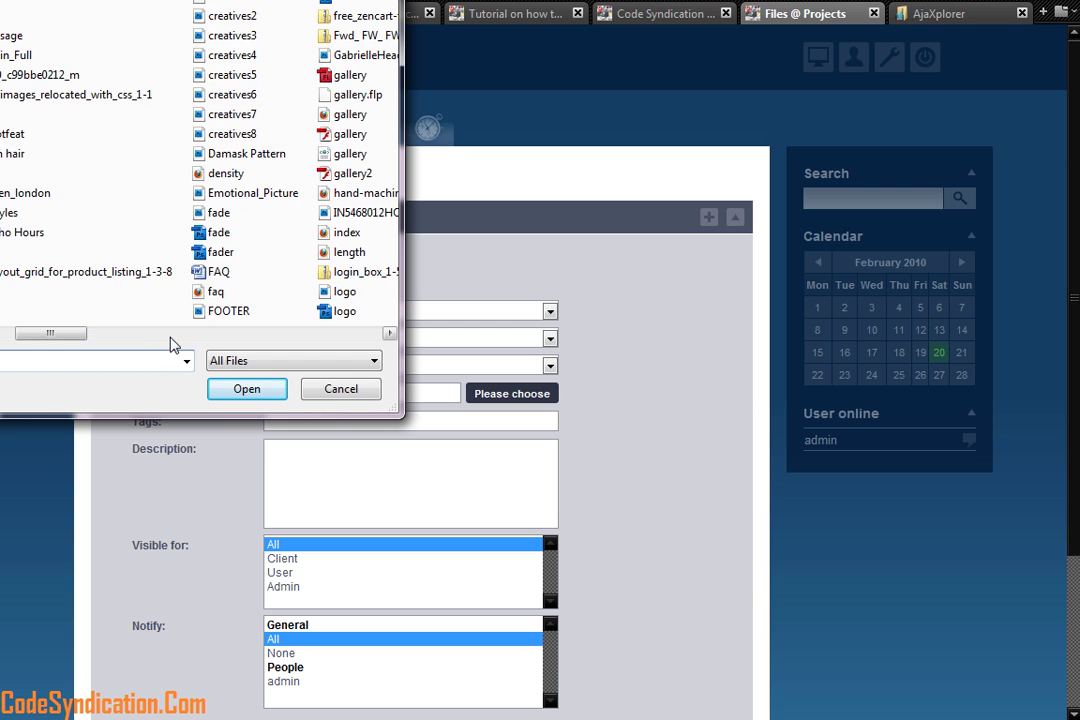
{"action": "left_click", "coordinate": [197, 335]}
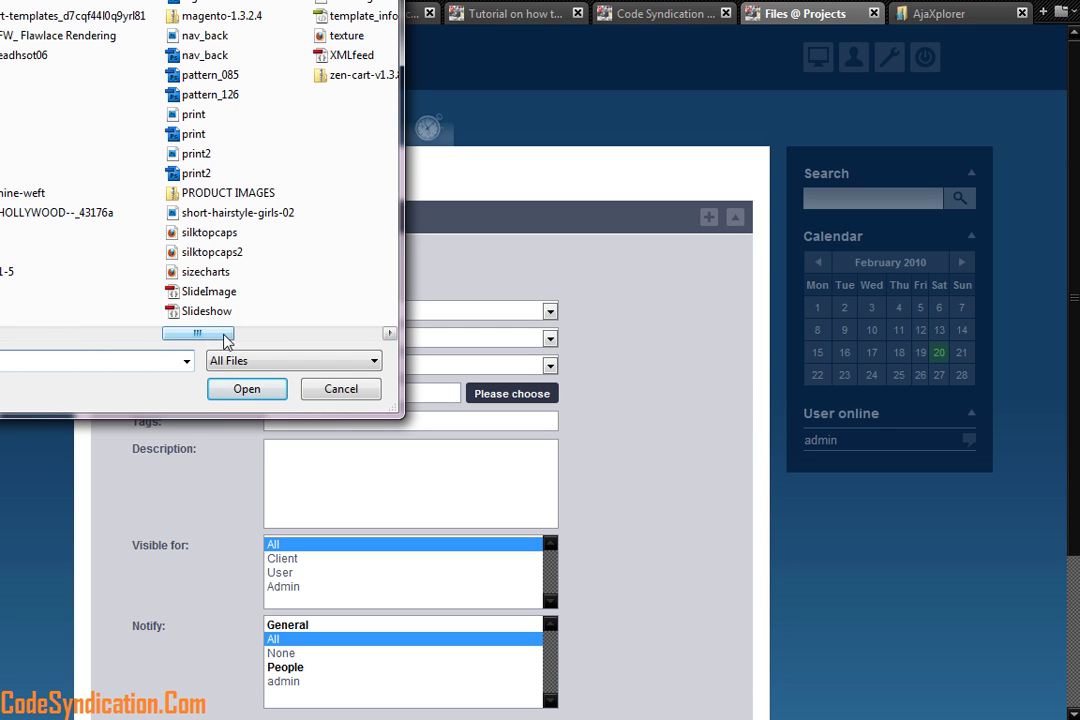
{"action": "left_click", "coordinate": [276, 334]}
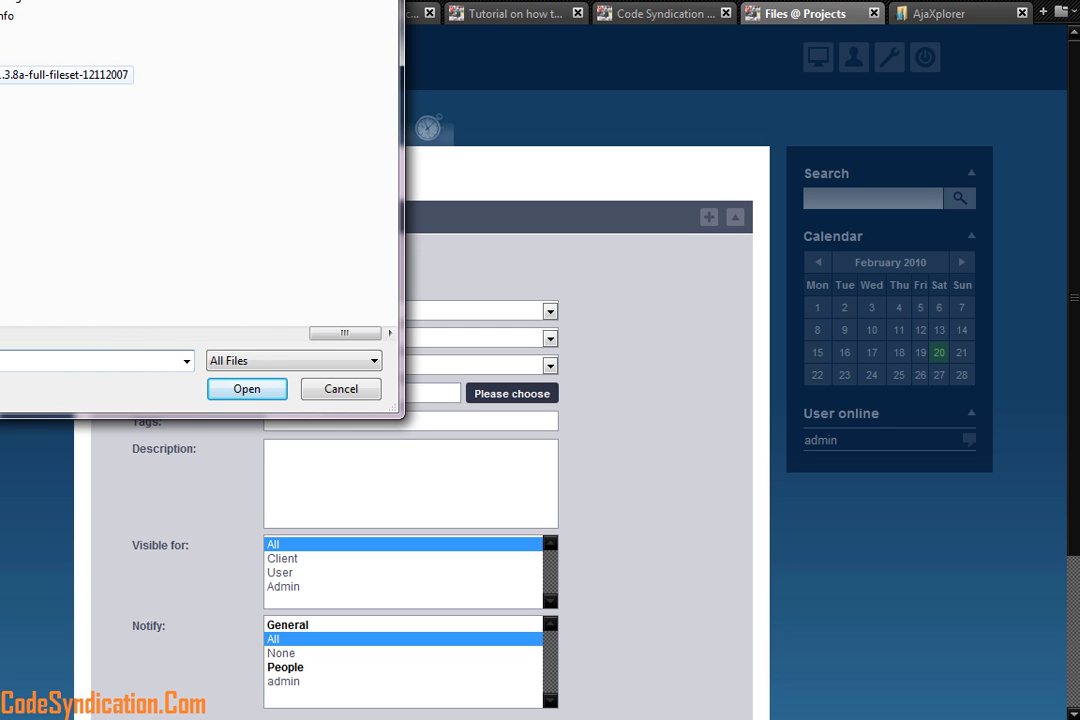
{"action": "left_click", "coordinate": [45, 343]}
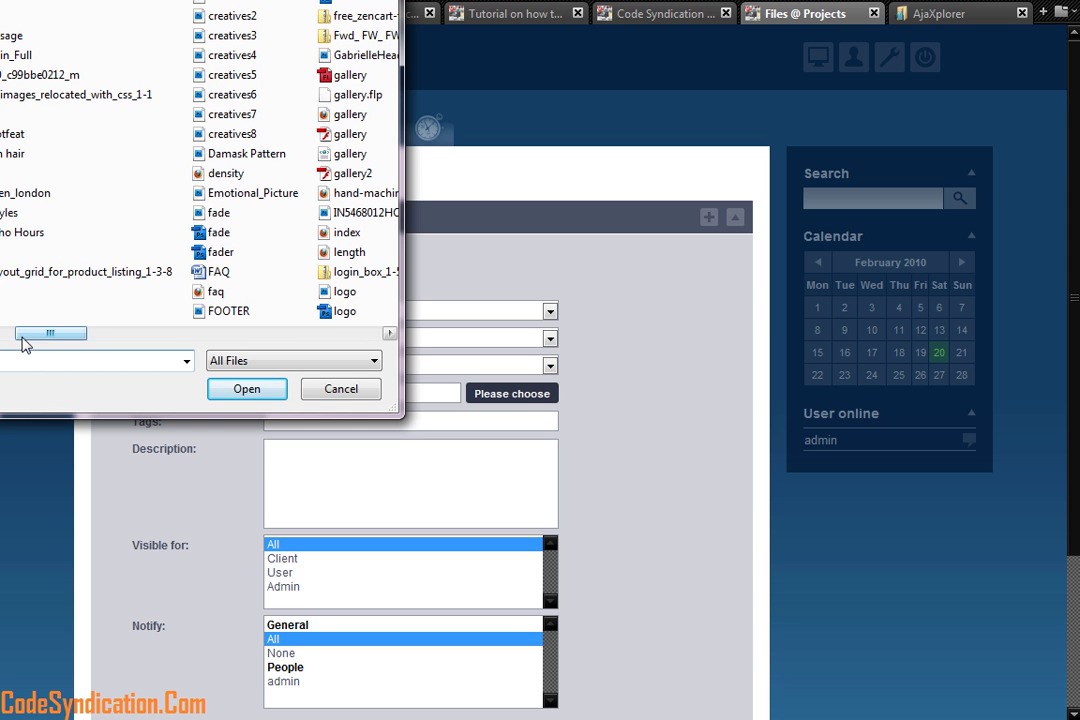
Step: Cancel the file selection and return to the Jack Daniels project dashboard
{"action": "scroll", "coordinate": [200, 170], "scroll_direction": "left", "scroll_amount": 3}
{"action": "left_click", "coordinate": [340, 388]}
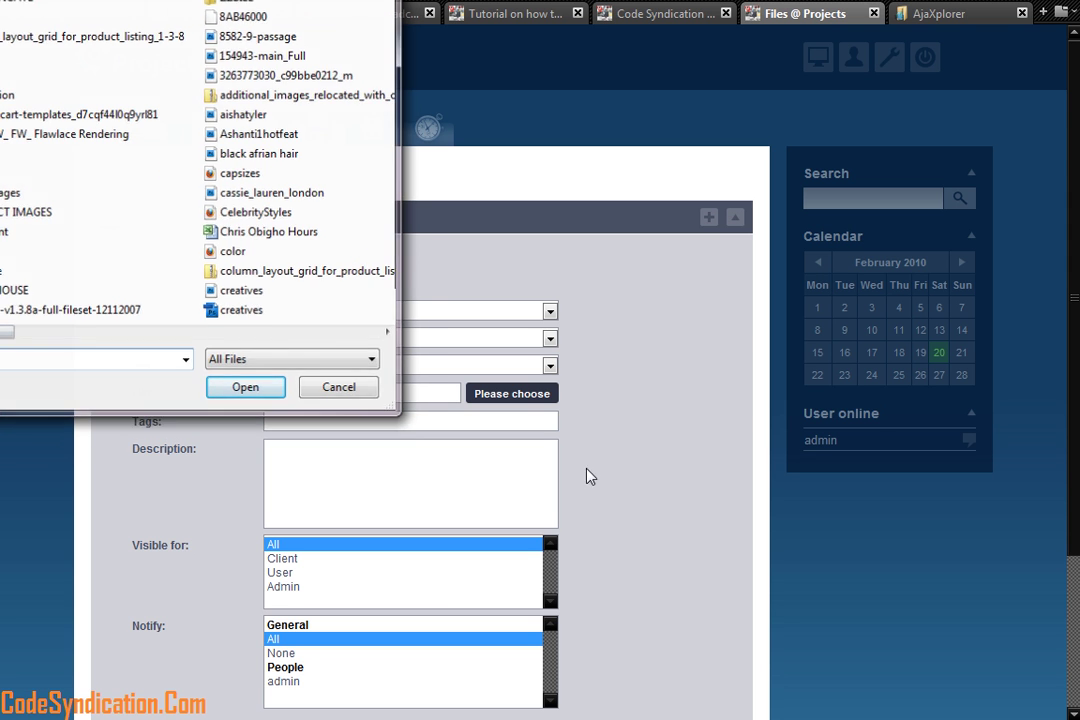
{"action": "scroll", "coordinate": [576, 514], "scroll_direction": "down", "scroll_amount": 3}
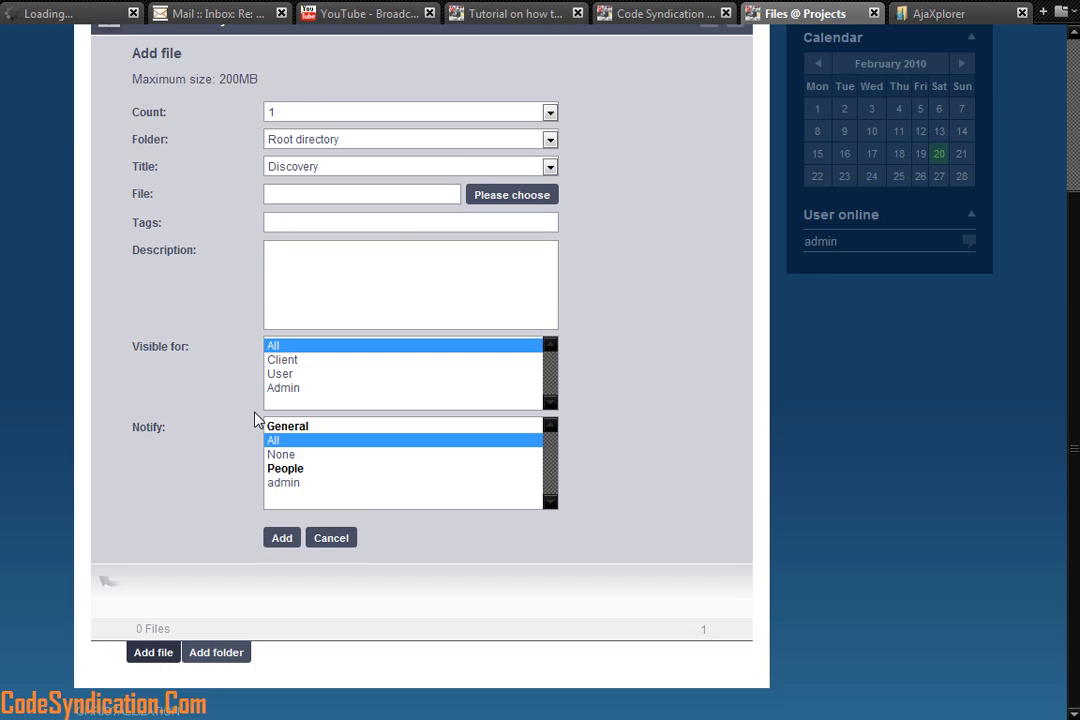
{"action": "scroll", "coordinate": [258, 417], "scroll_direction": "up", "scroll_amount": 3}
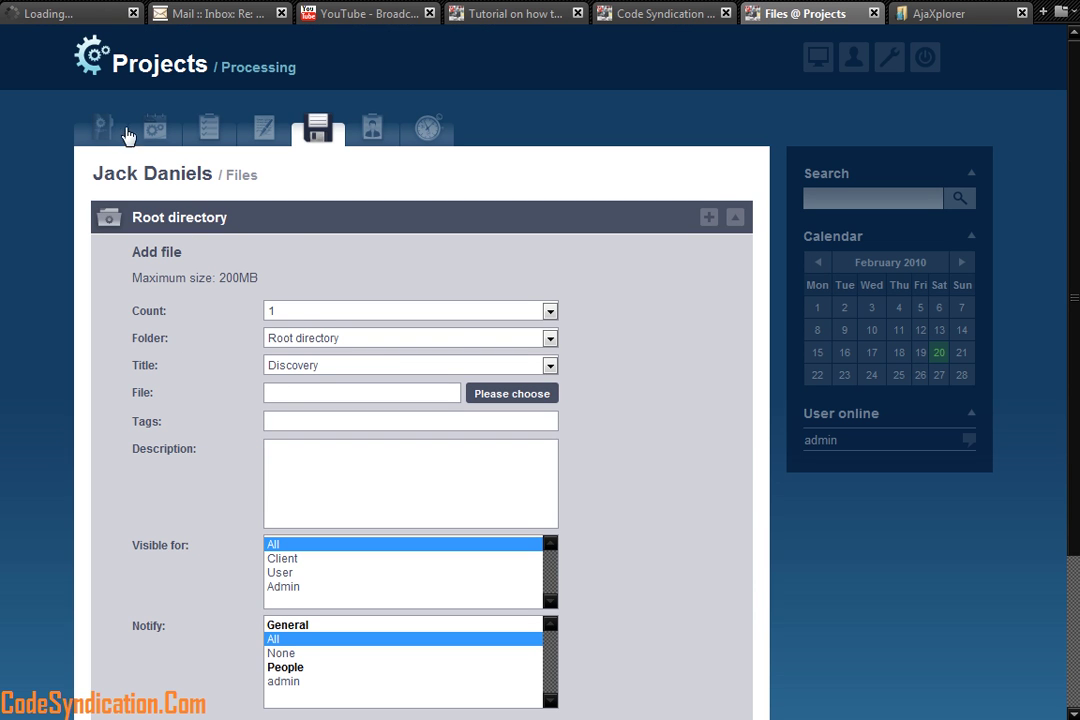
{"action": "left_click", "coordinate": [98, 128]}
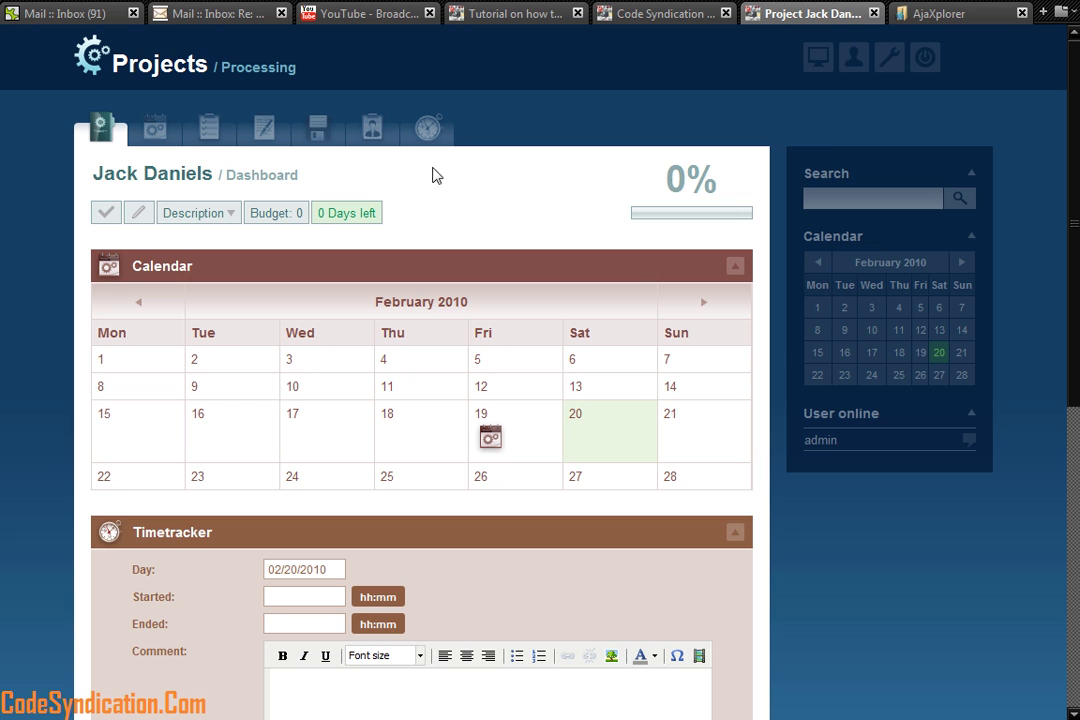
Step: Add a 'Test task' tasklist with a description, linked to the Status Hearing milestone
{"action": "left_click", "coordinate": [220, 142]}
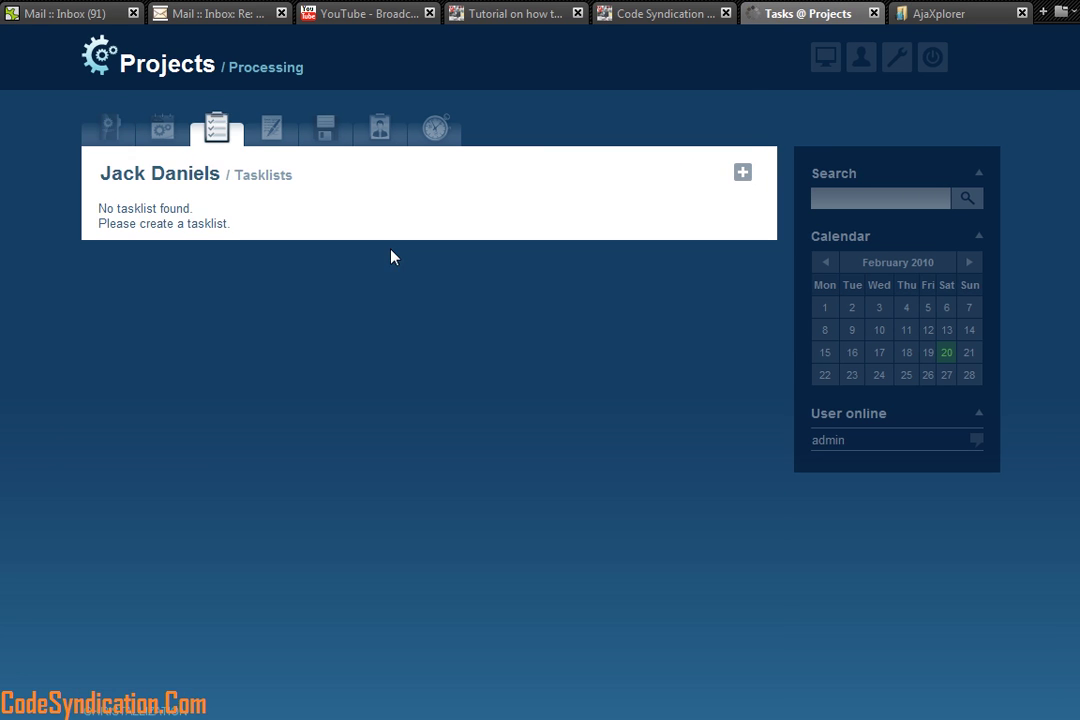
{"action": "left_click", "coordinate": [743, 173]}
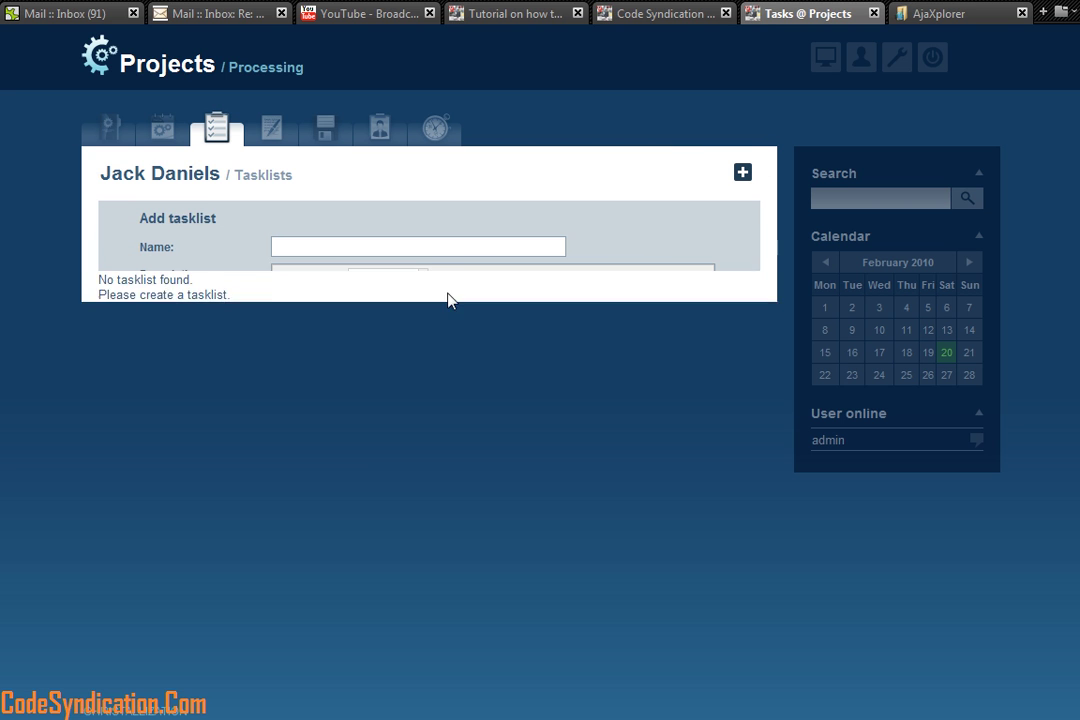
{"action": "left_click", "coordinate": [456, 497]}
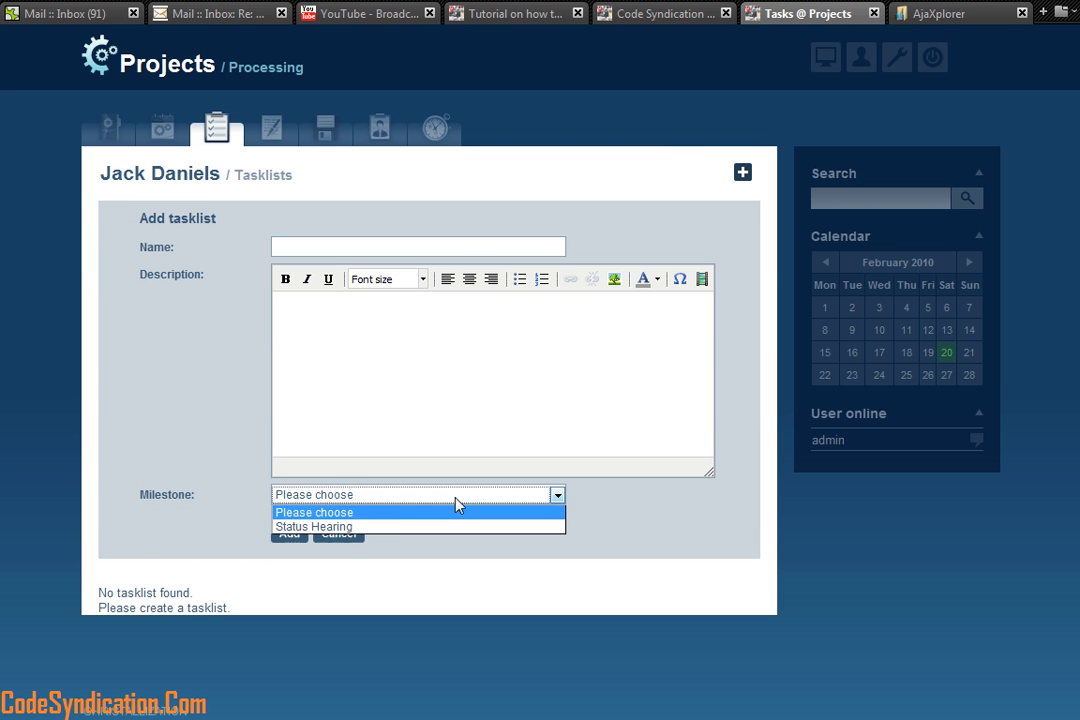
{"action": "left_click", "coordinate": [340, 527]}
{"action": "left_click", "coordinate": [367, 313]}
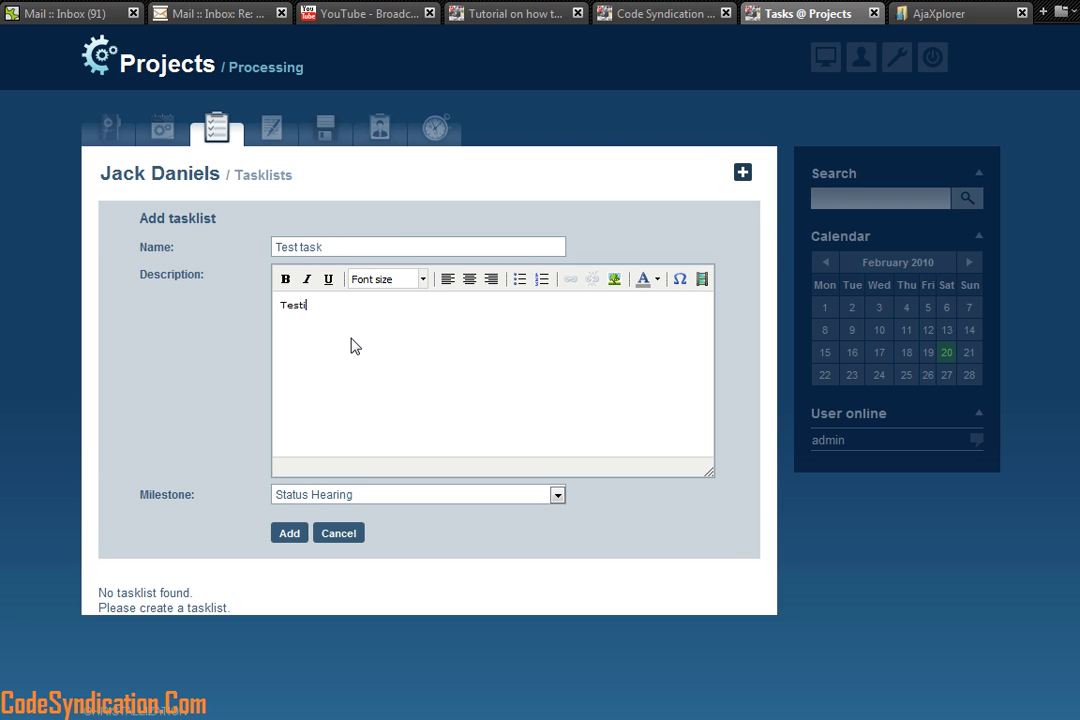
{"action": "left_click", "coordinate": [289, 533]}
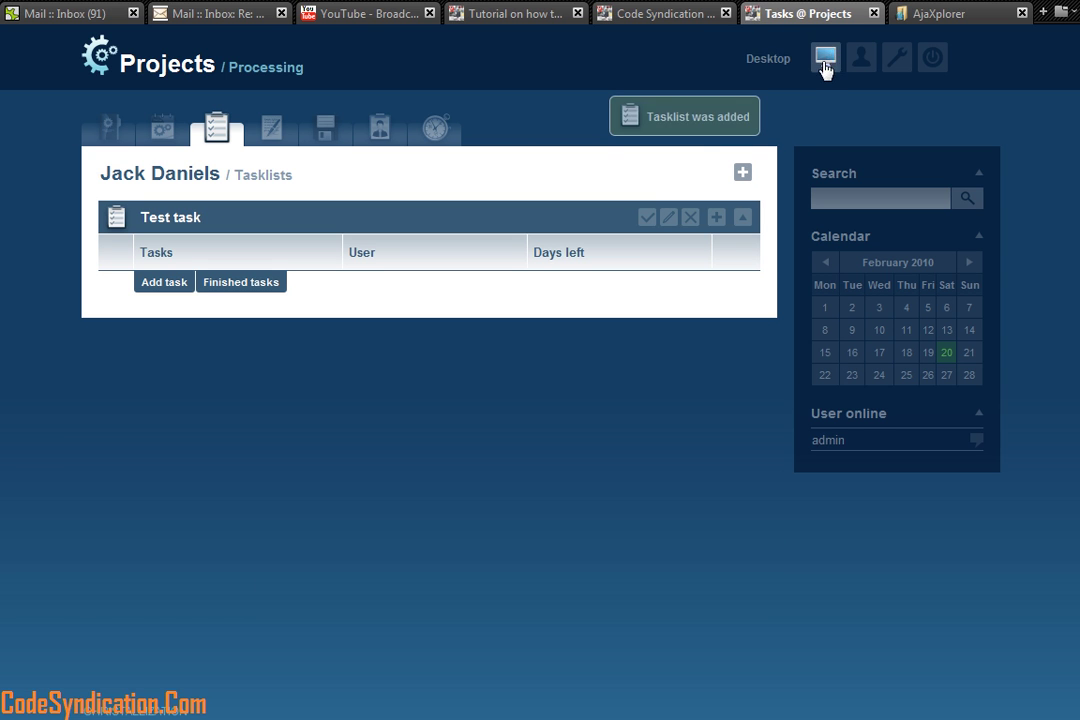
Step: Open the Jack Daniels dashboard and highlight the Test task, message, Status Hearing and project activity entries
{"action": "scroll", "coordinate": [345, 482], "scroll_direction": "down", "scroll_amount": 1}
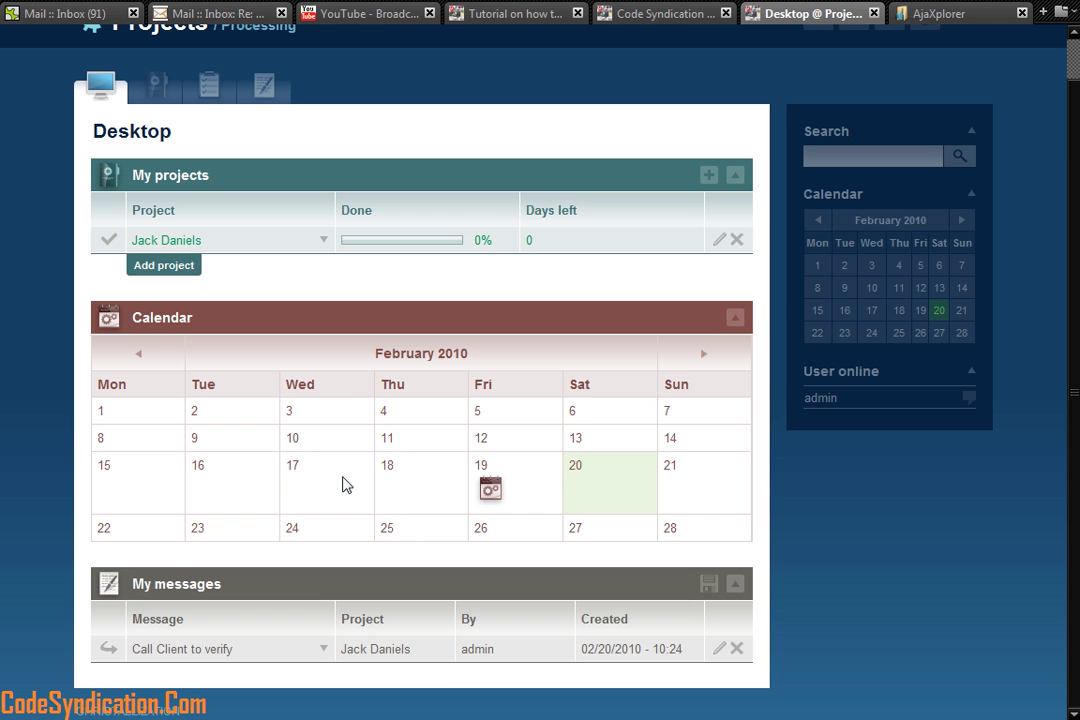
{"action": "left_click", "coordinate": [172, 242]}
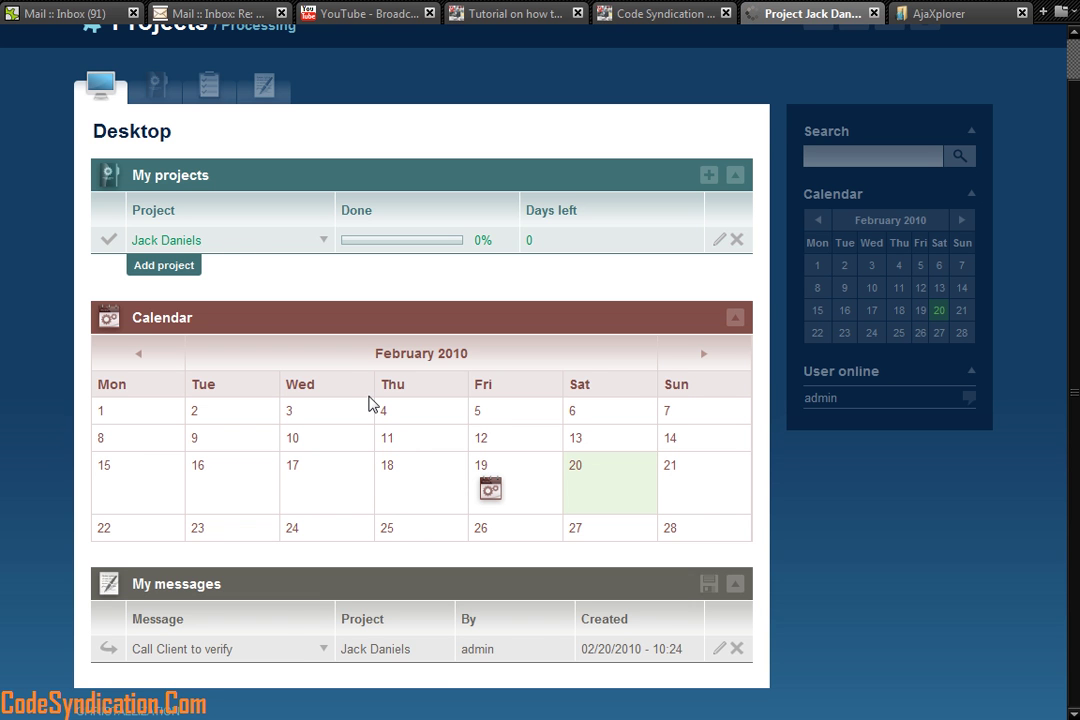
{"action": "scroll", "coordinate": [370, 403], "scroll_direction": "down", "scroll_amount": 6}
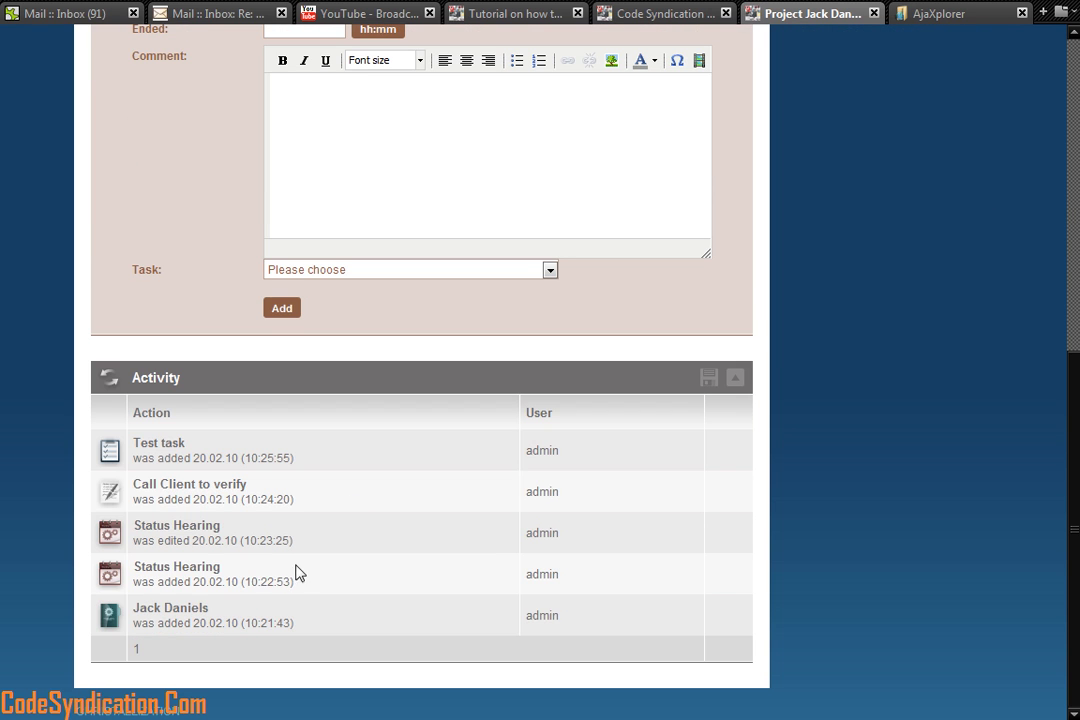
{"action": "triple_click", "coordinate": [172, 452]}
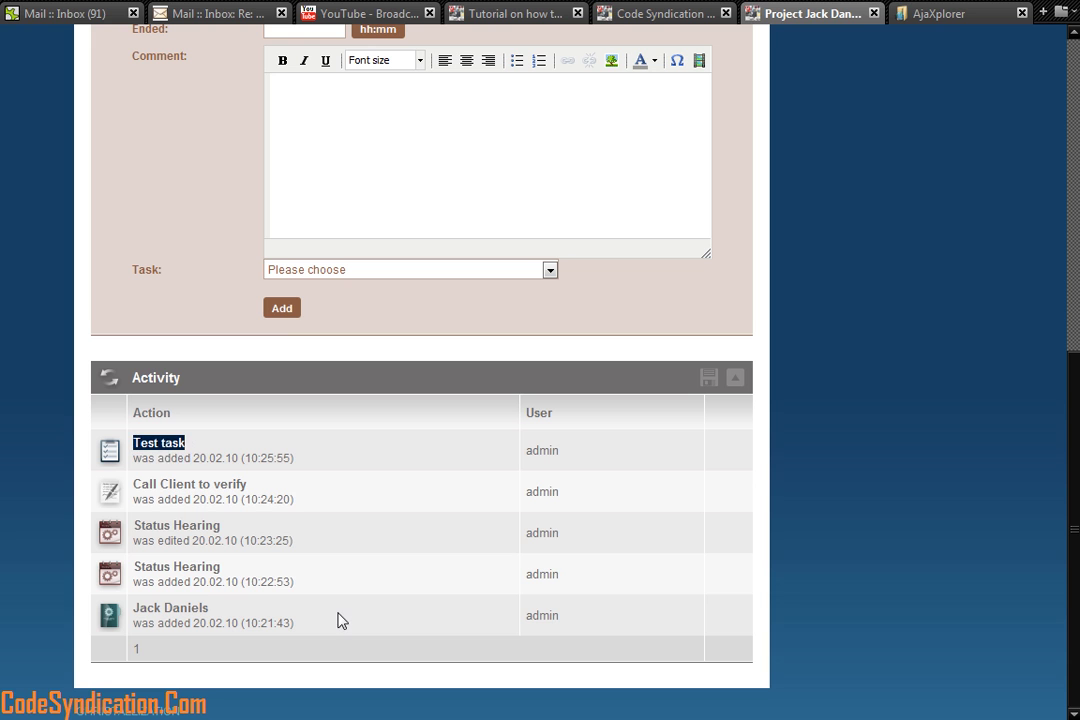
{"action": "triple_click", "coordinate": [190, 488]}
{"action": "triple_click", "coordinate": [195, 527]}
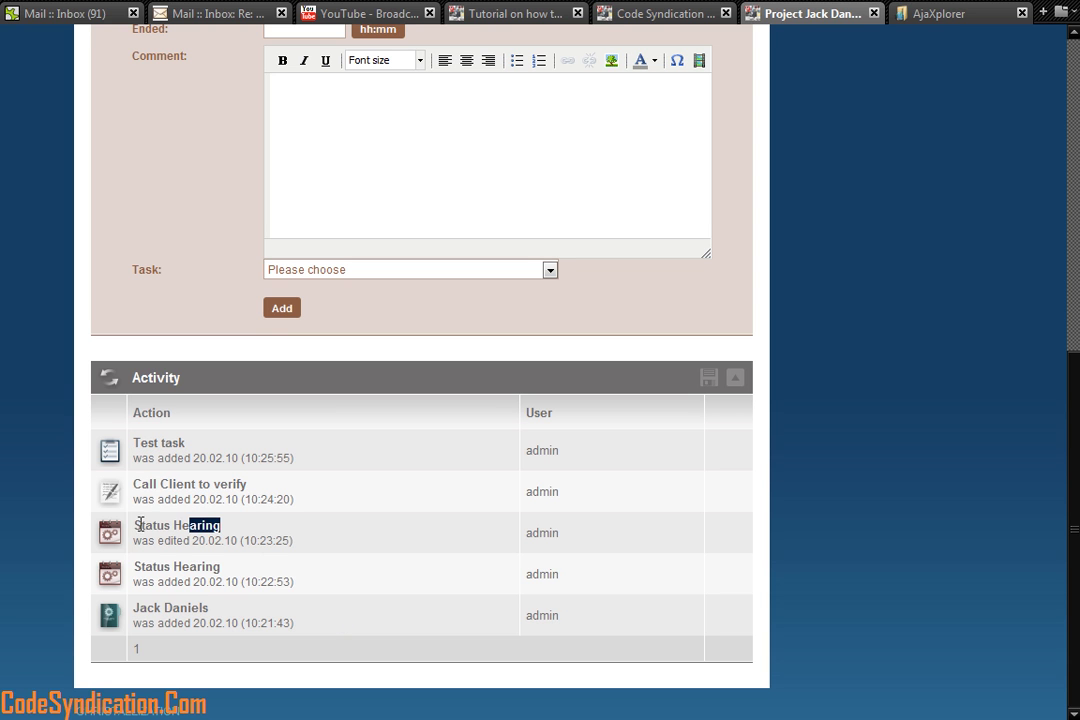
{"action": "triple_click", "coordinate": [135, 568]}
{"action": "left_click_drag", "start_coordinate": [212, 610], "coordinate": [134, 610]}
Step: Re-check the 'Call Client to verify' and Jack Daniels entries, then log out of Collabtive
{"action": "scroll", "coordinate": [297, 593], "scroll_direction": "up", "scroll_amount": 6}
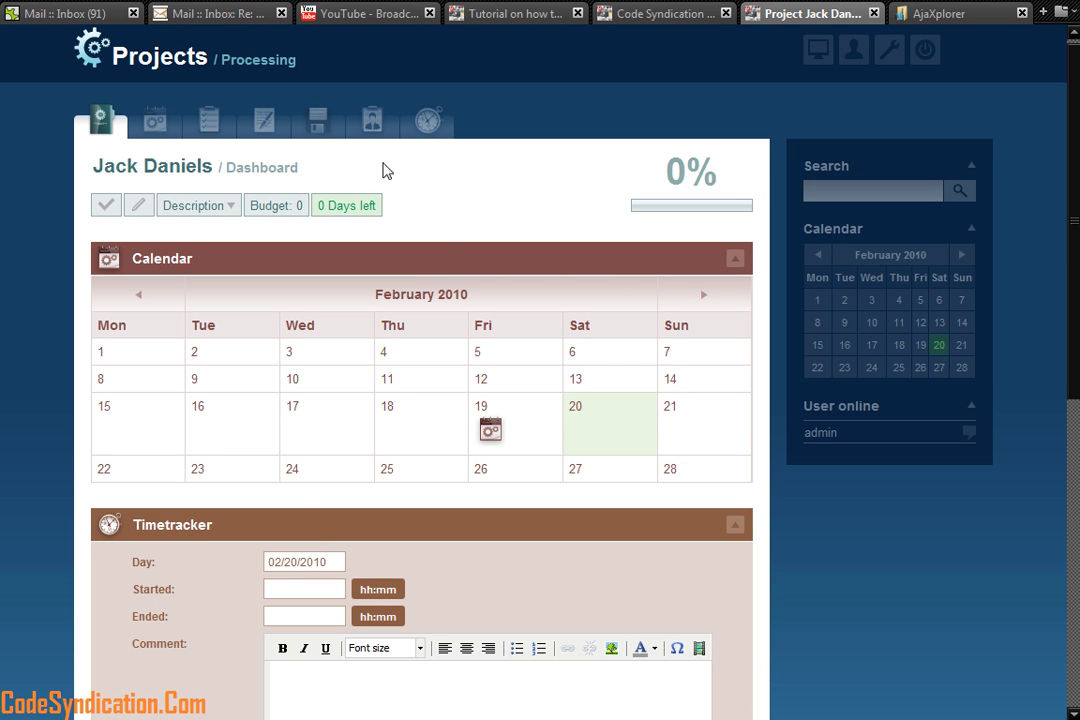
{"action": "scroll", "coordinate": [494, 656], "scroll_direction": "down", "scroll_amount": 6}
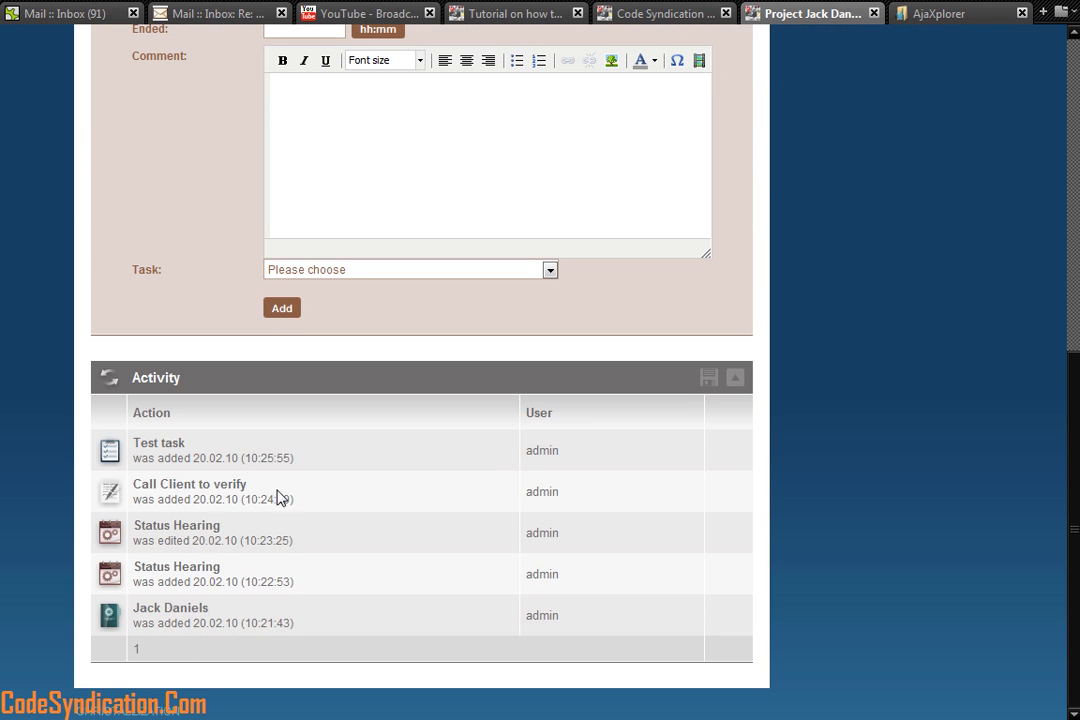
{"action": "left_click_drag", "start_coordinate": [280, 488], "coordinate": [128, 490]}
{"action": "left_click", "coordinate": [232, 621]}
{"action": "left_click_drag", "start_coordinate": [209, 608], "coordinate": [133, 608]}
{"action": "scroll", "coordinate": [318, 574], "scroll_direction": "up", "scroll_amount": 6}
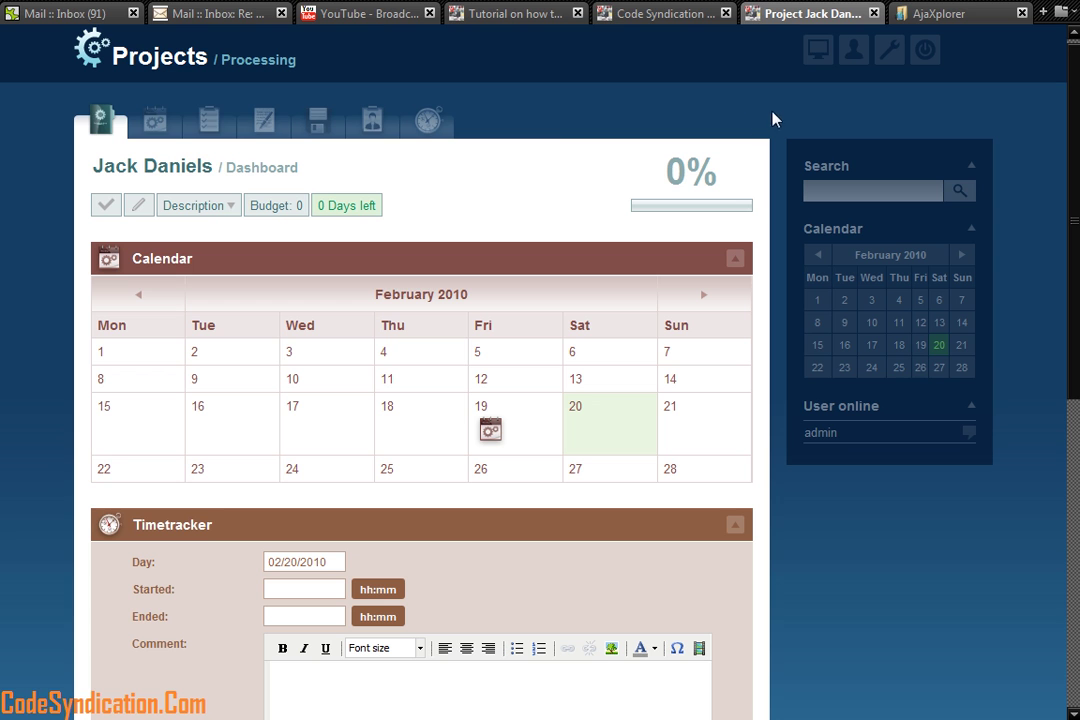
{"action": "left_click", "coordinate": [102, 118]}
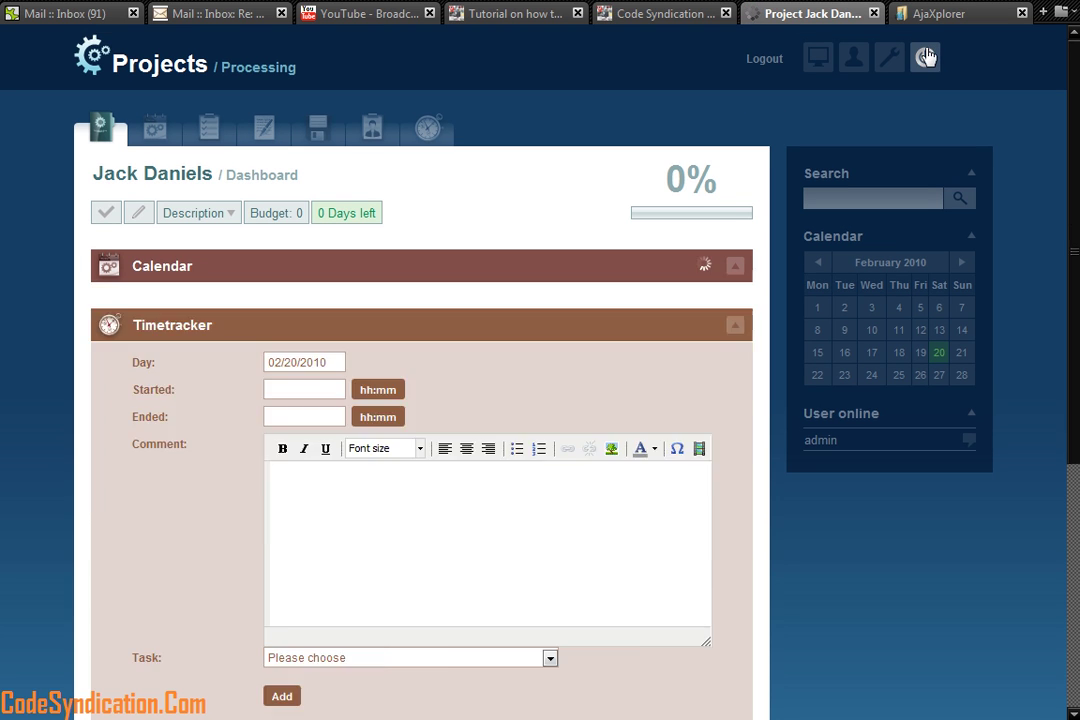
{"action": "left_click", "coordinate": [926, 52]}
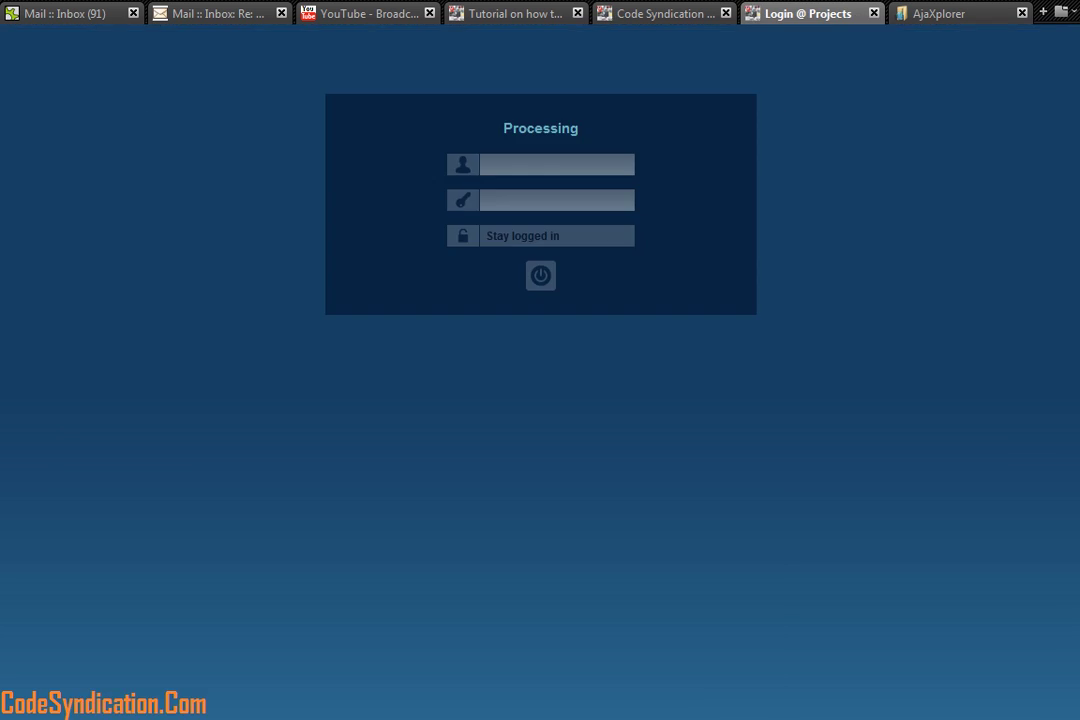